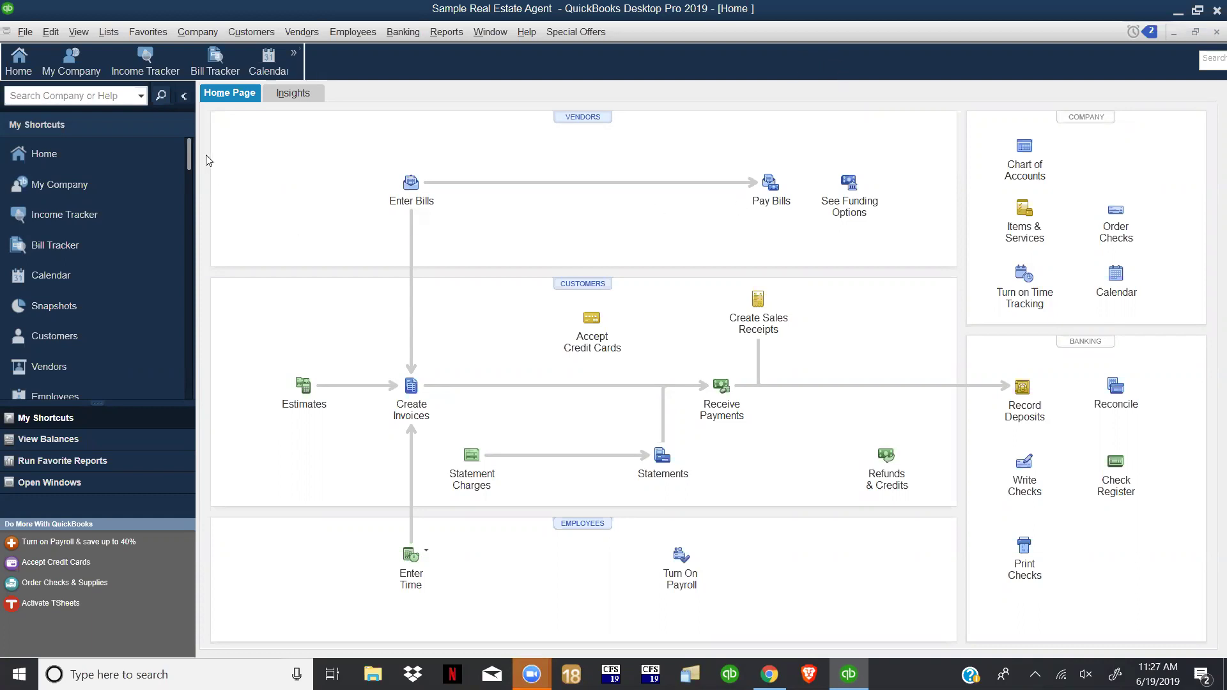
- List the open windows in the side panel and bring the Profit & Loss report (net income 8,200.00) to the front
click(79, 32)
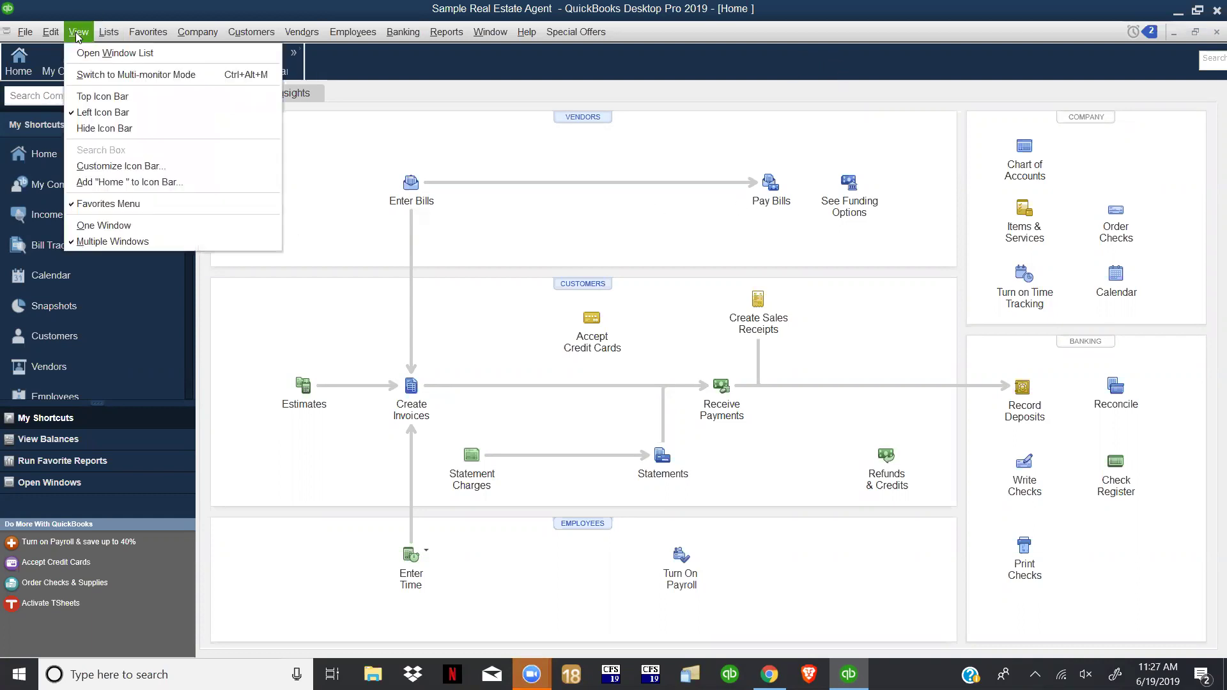
click(89, 53)
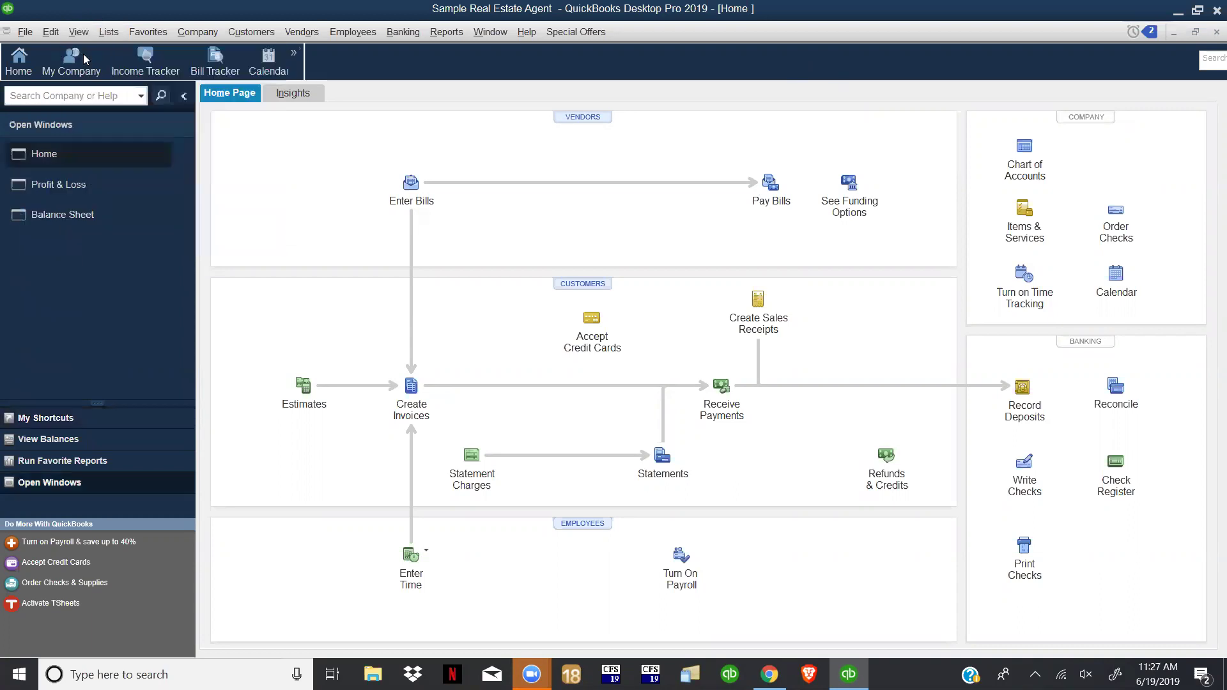
click(76, 188)
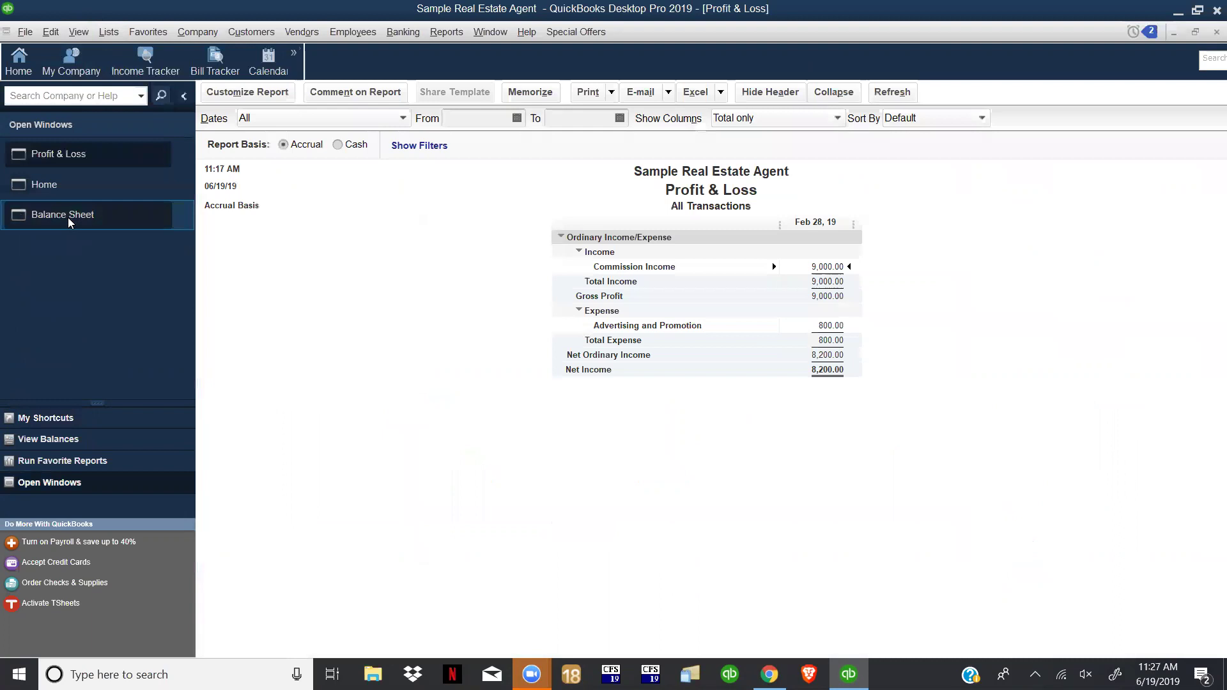
click(68, 217)
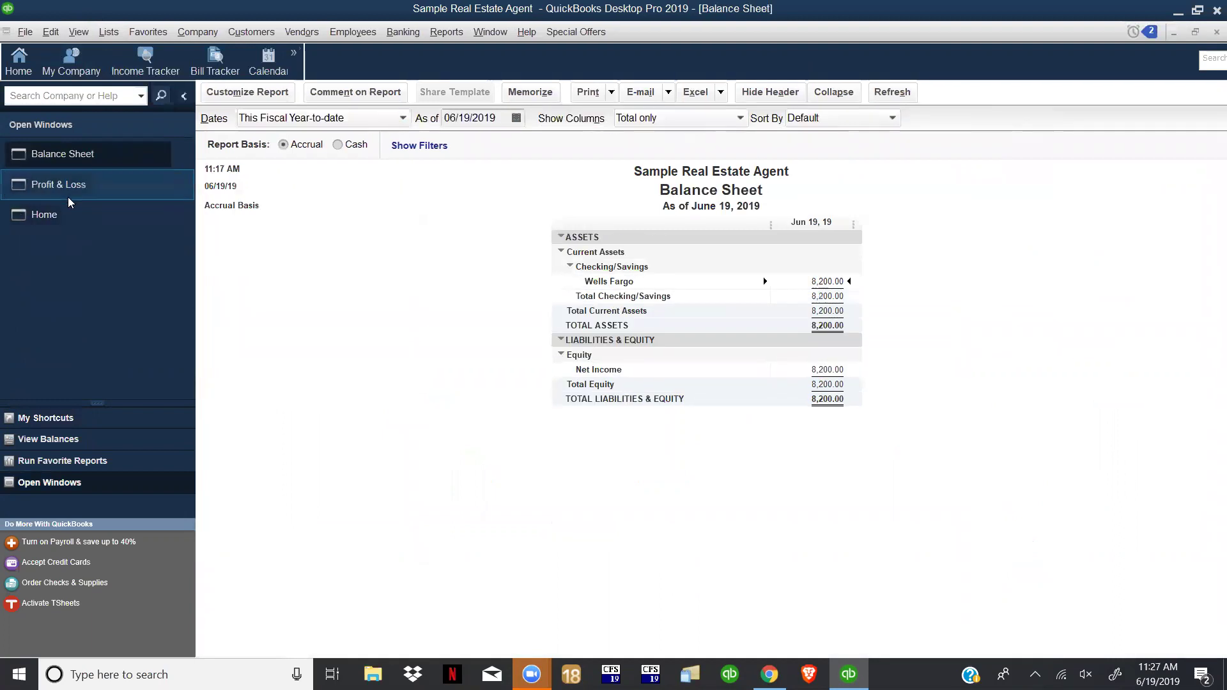
click(67, 190)
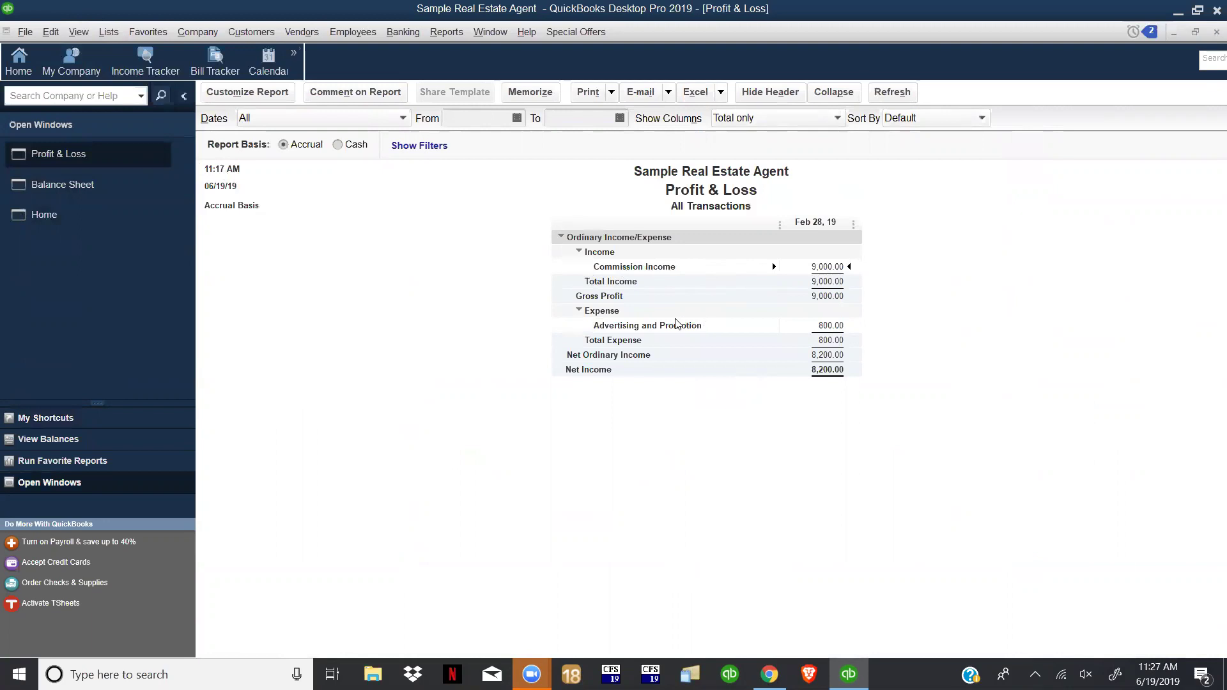
click(810, 369)
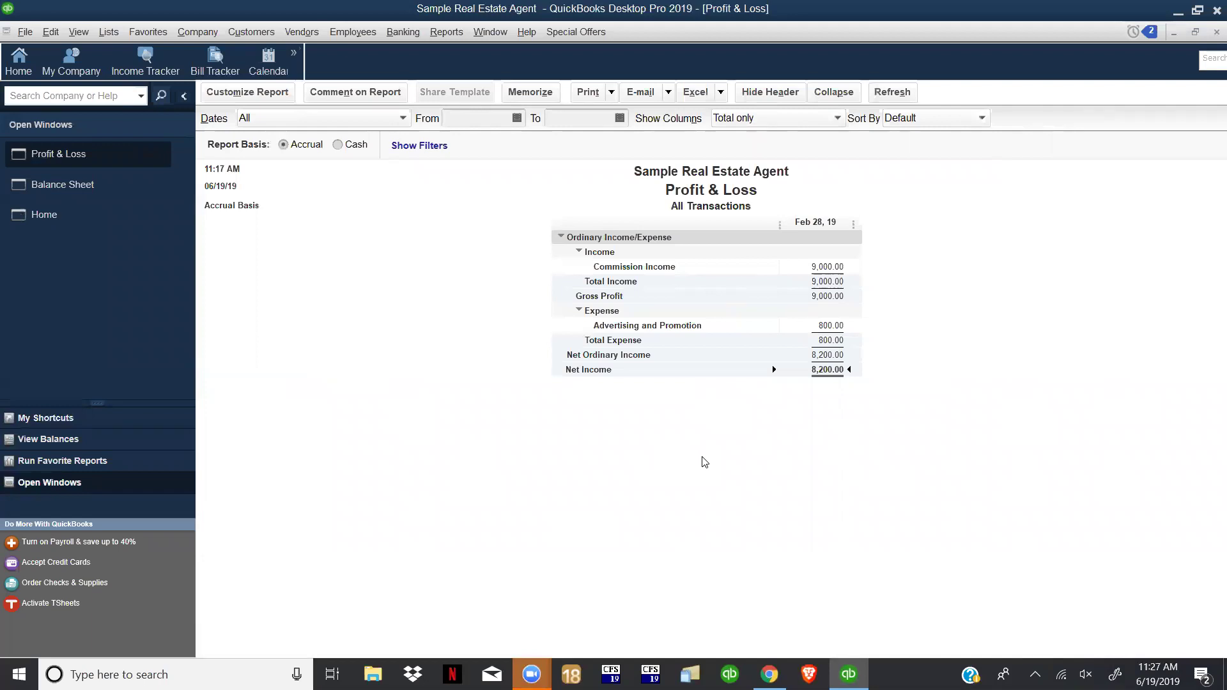
- Open Preferences, look through the Bills and Calendar categories, and settle on Accounting
click(53, 34)
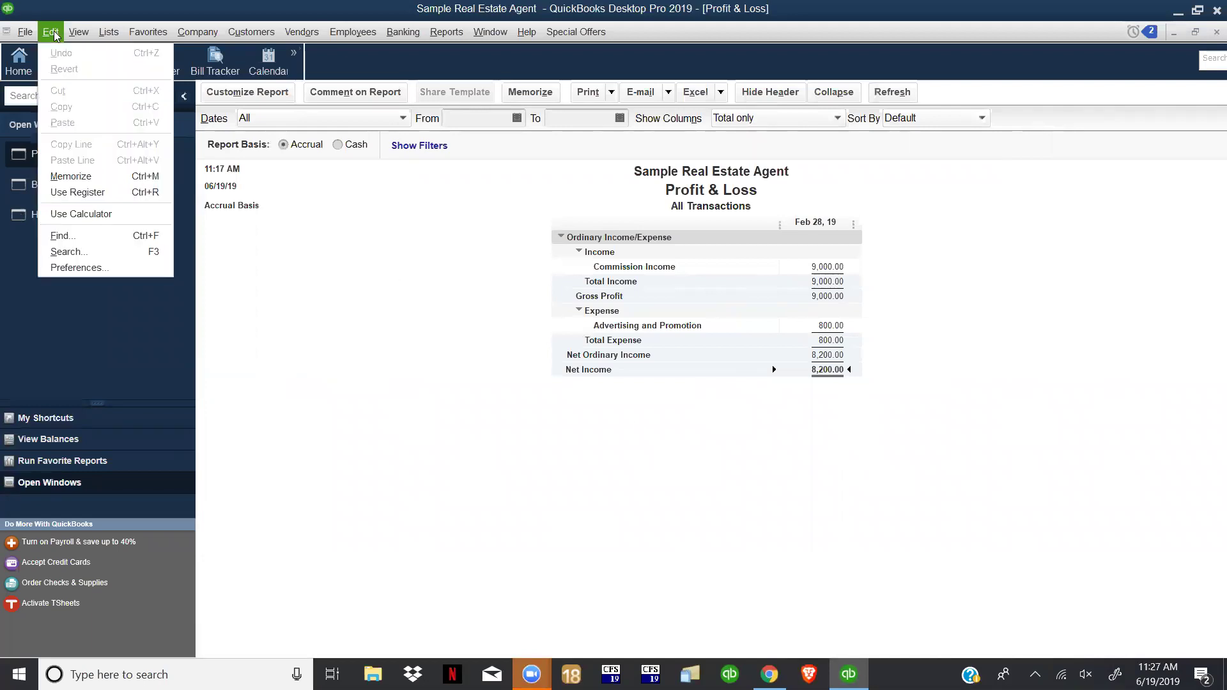
click(61, 264)
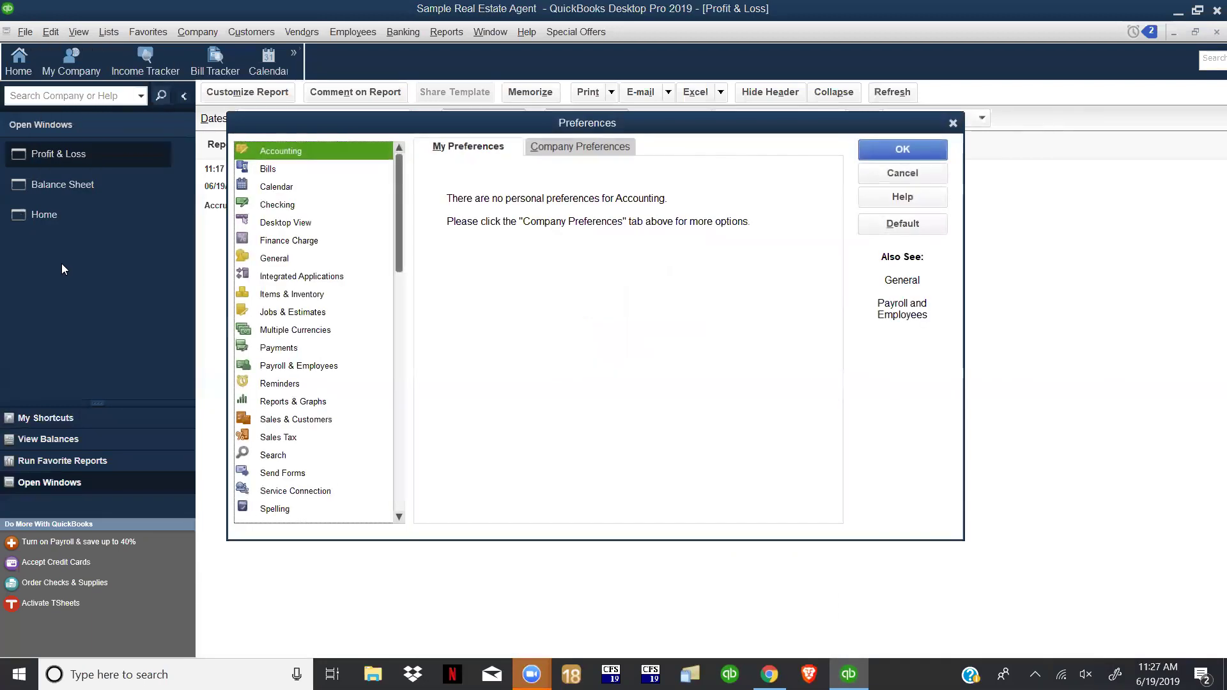
scroll(389, 376, down, 1)
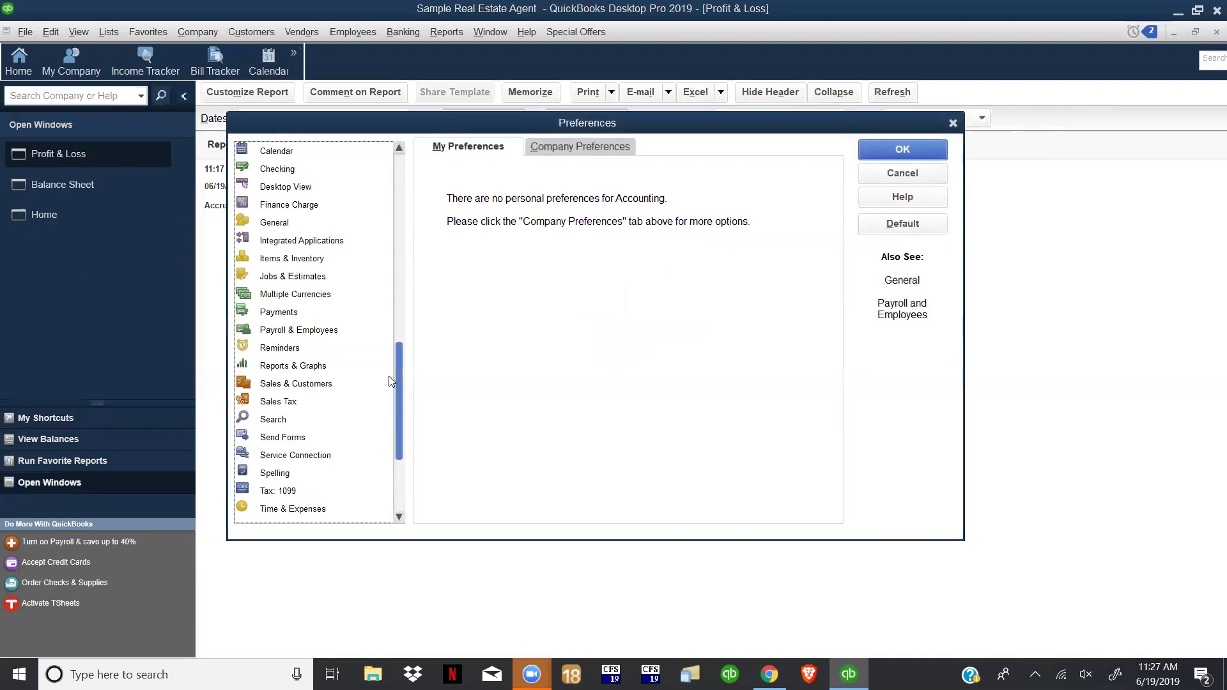
drag(396, 442, 381, 227)
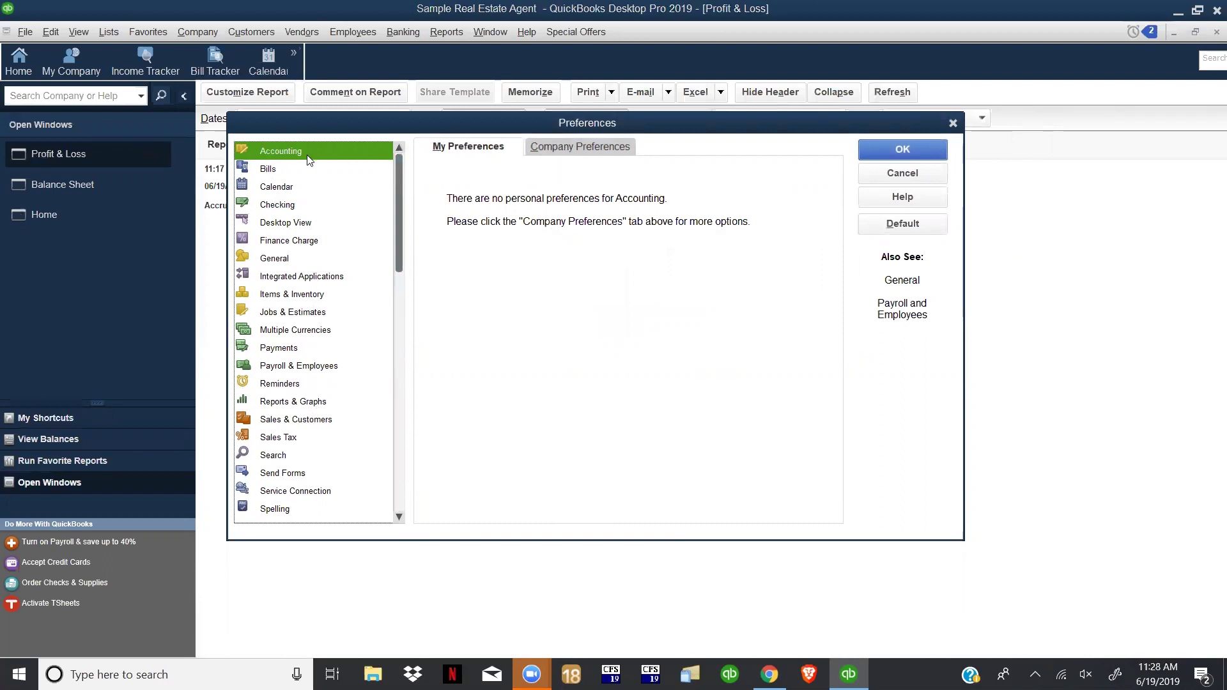
click(384, 175)
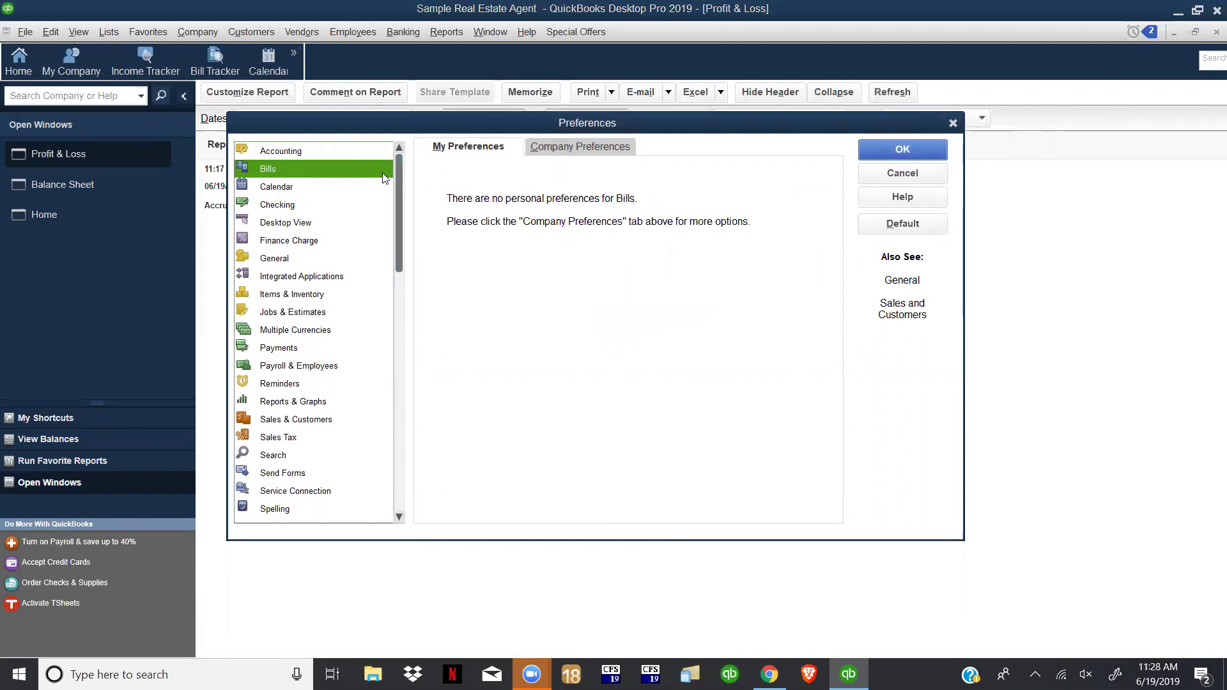
click(300, 189)
click(326, 152)
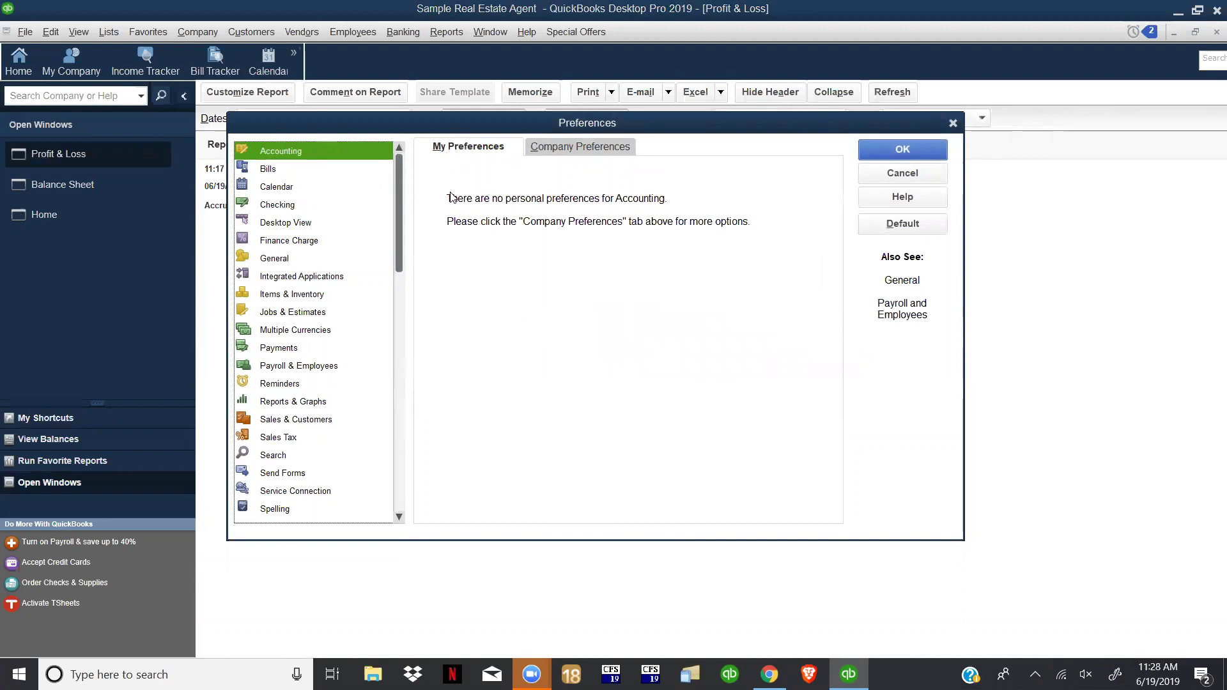
- Turn on Use class tracking for transactions in the Accounting company preferences
click(578, 148)
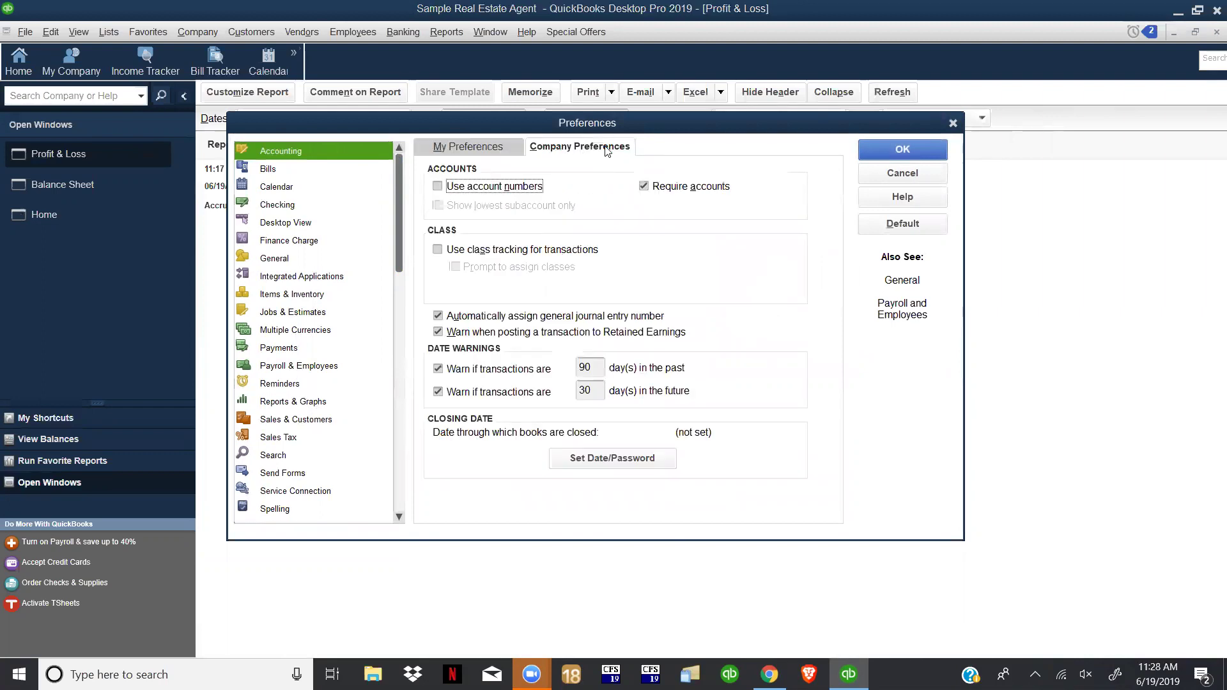
click(441, 251)
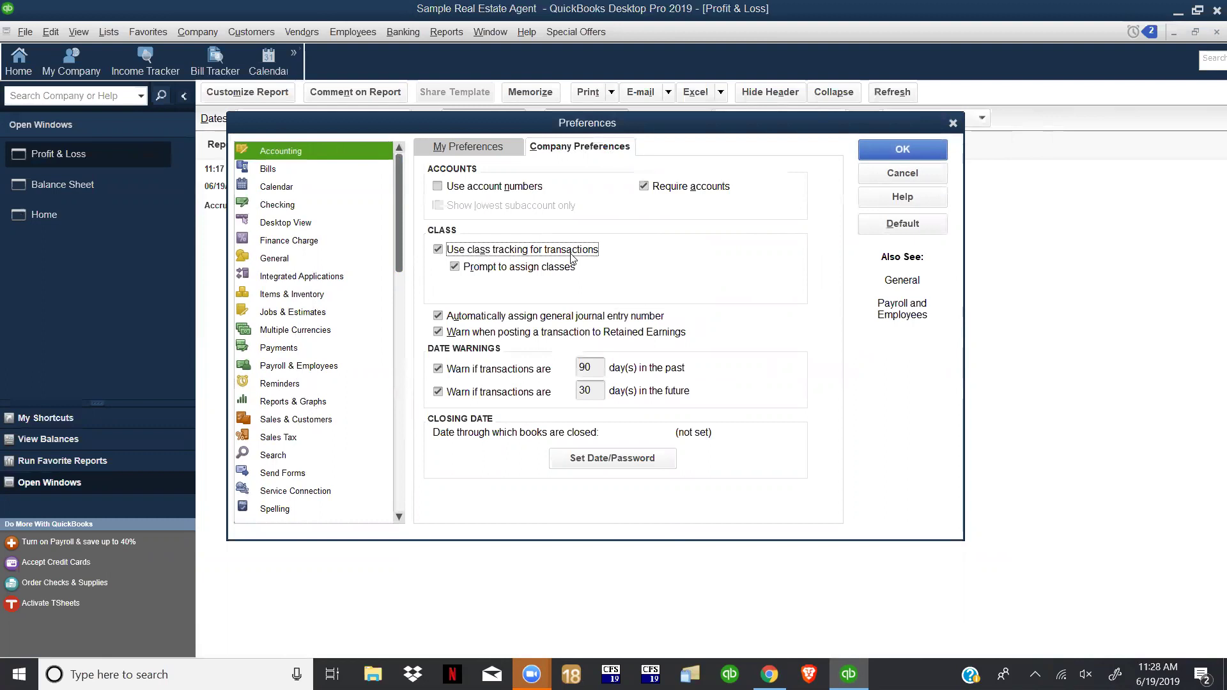
click(885, 149)
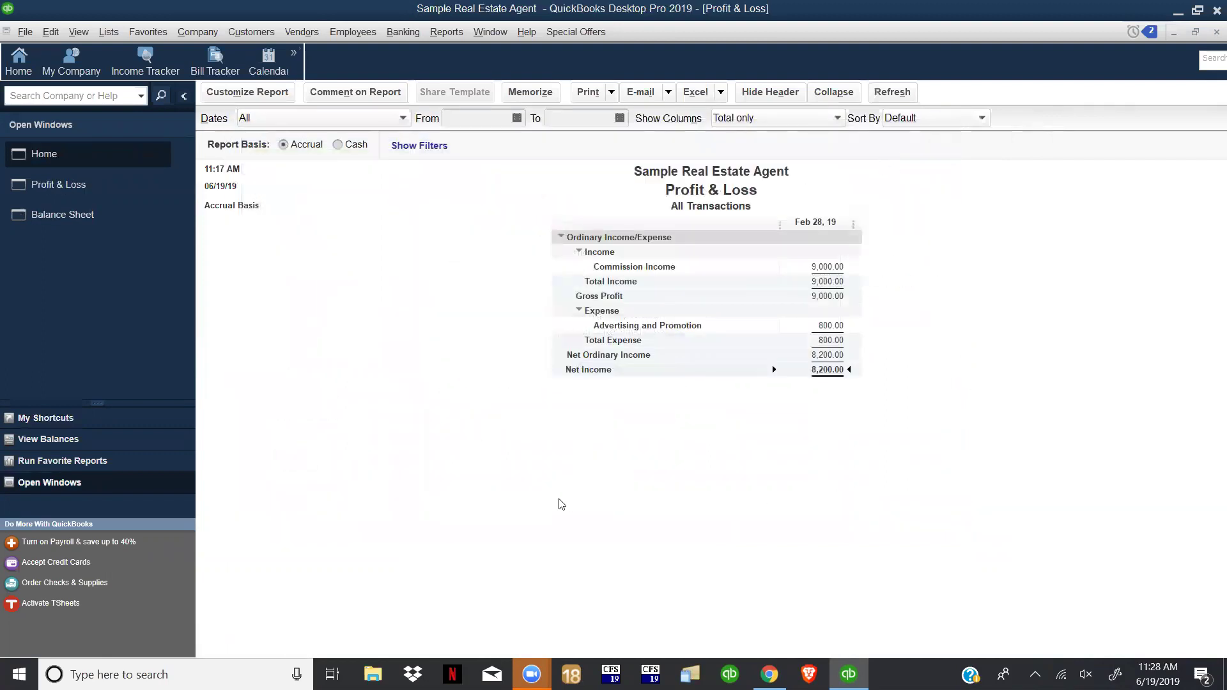
- Refresh the Profit & Loss and drill into Commission Income to open the 01/31/2019 4,000.00 deposit
click(884, 97)
double_click(820, 267)
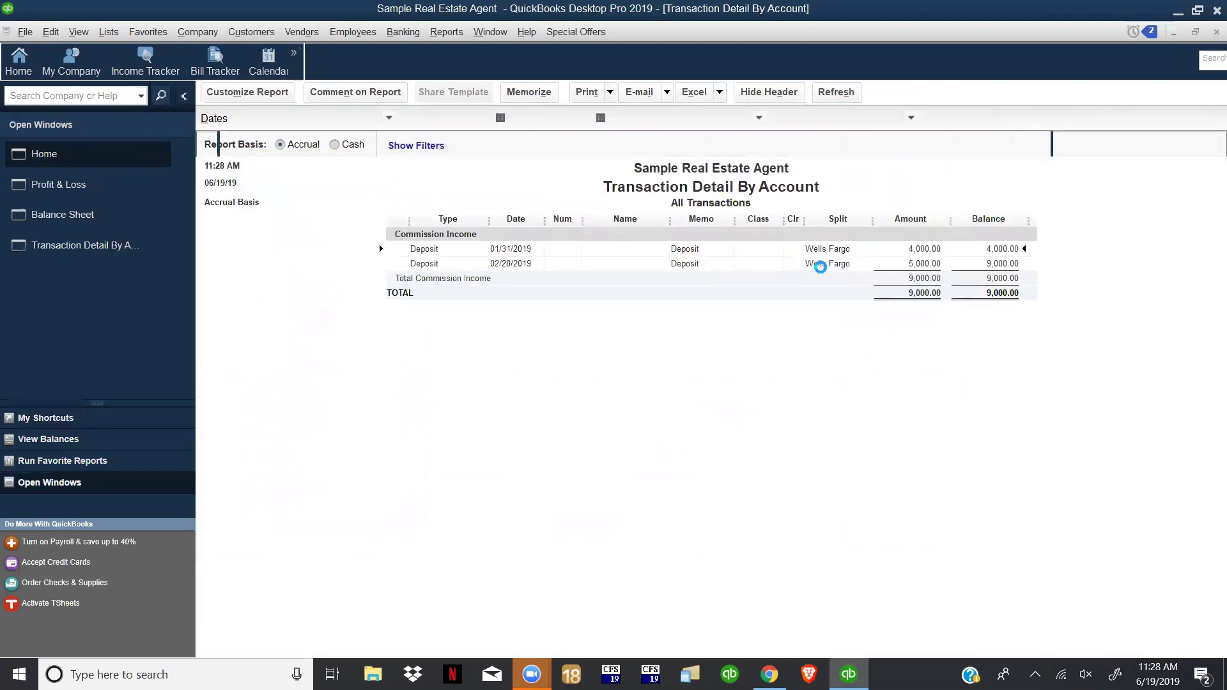
double_click(689, 256)
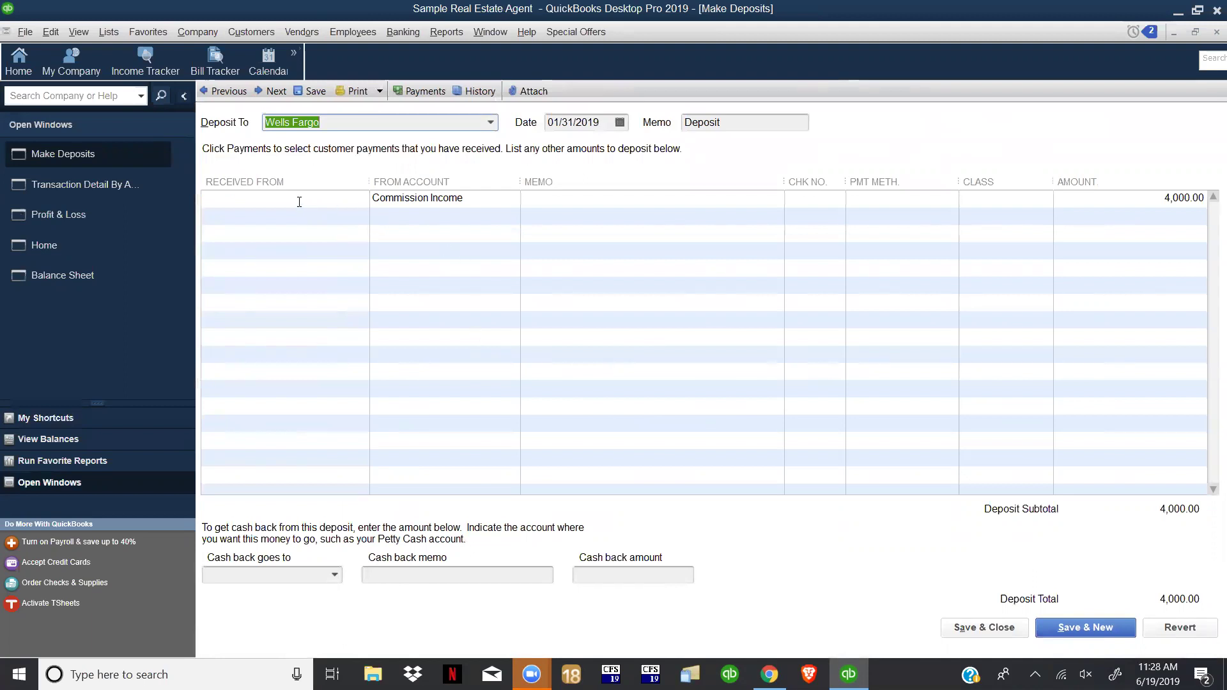
- Enter the memo 'Jones Family Property' on the deposit's first line
click(324, 124)
click(1020, 199)
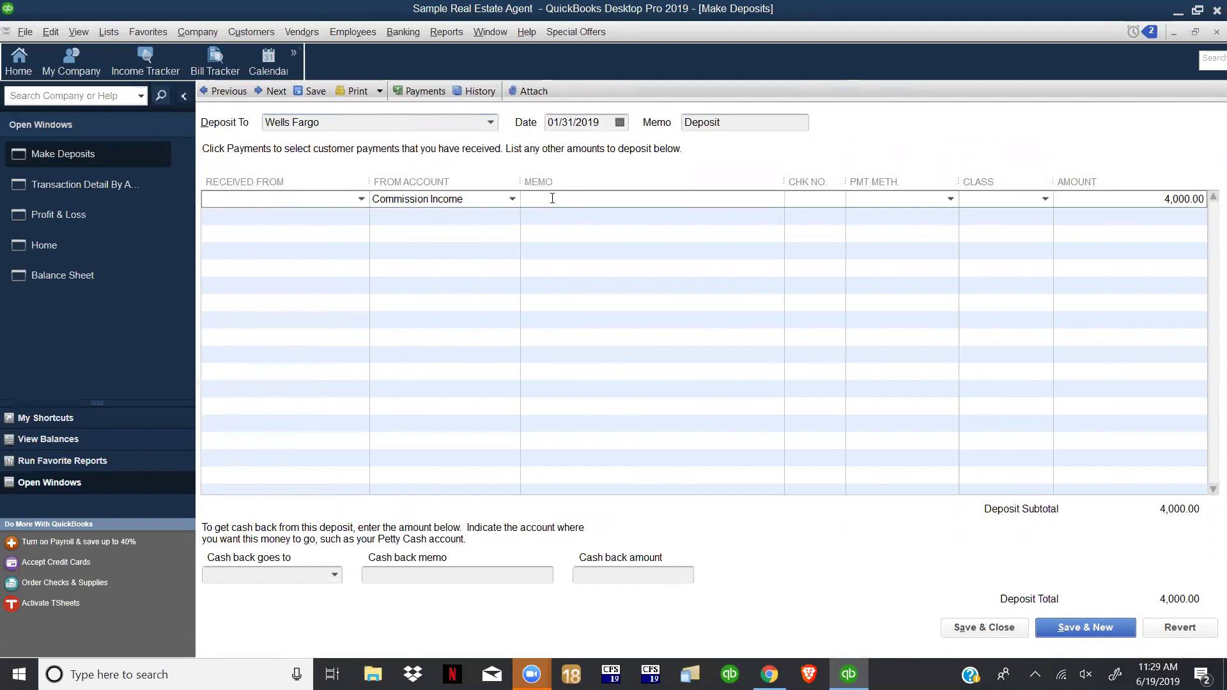
click(552, 199)
text(Joh)
key(BackSpace)
text(nes Family Property)
key(Tab)
- Quick-add class Wahington County to the line and save the deposit, accepting both warnings
text(Wahington Cuon)
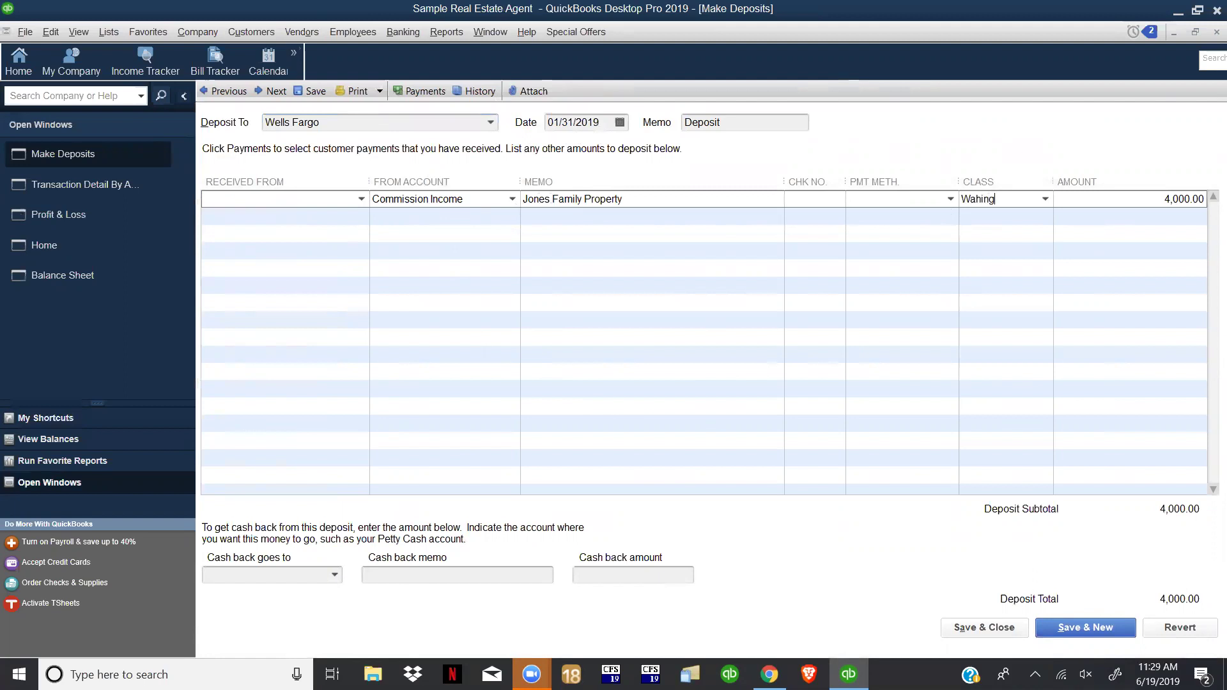
key(BackSpace)
key(BackSpace)
key(BackSpace)
key(BackSpace)
text(ounty)
key(Tab)
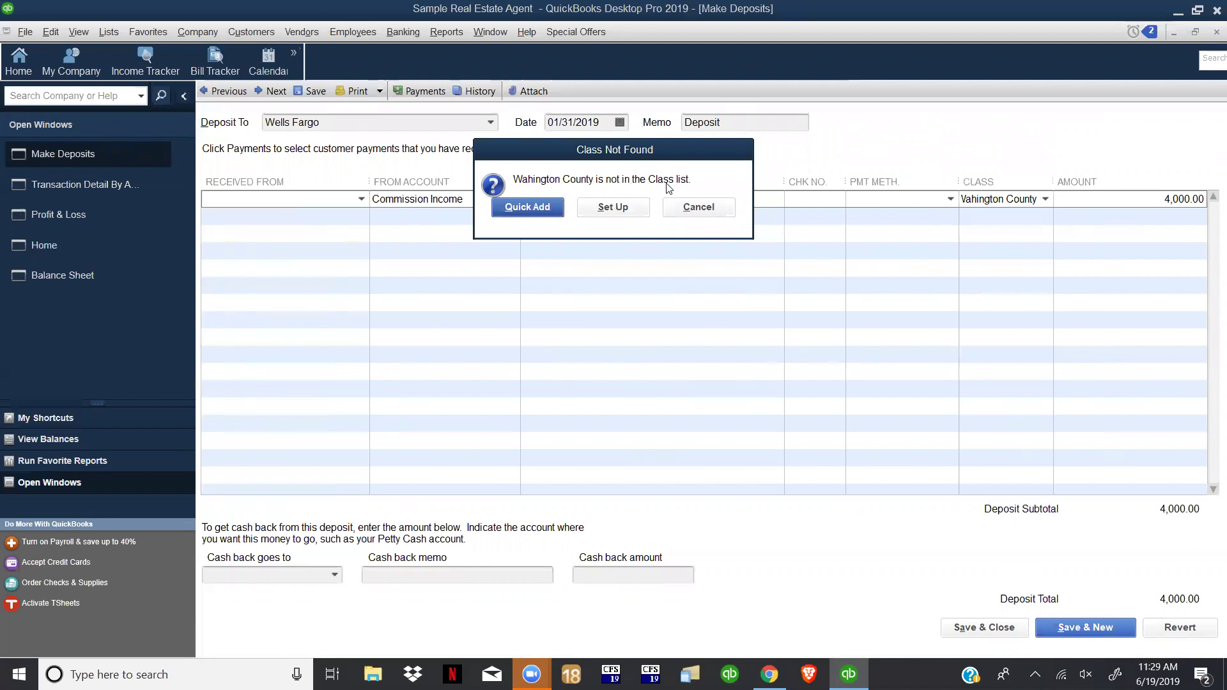
click(547, 210)
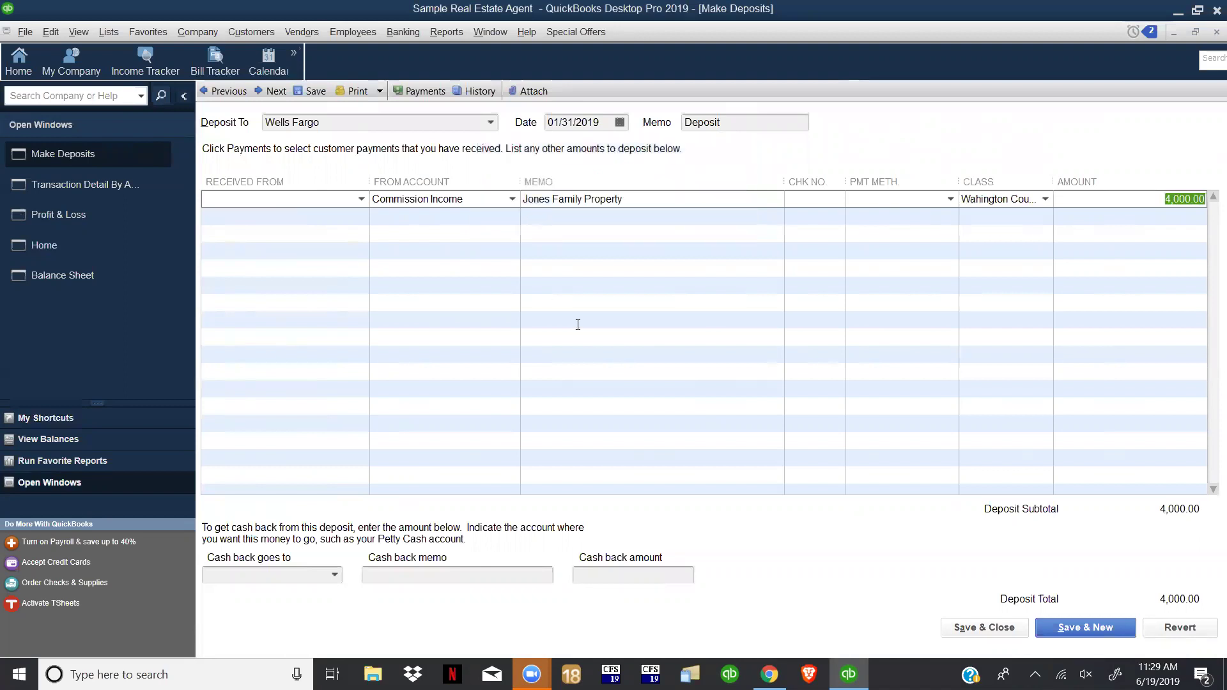
click(1070, 629)
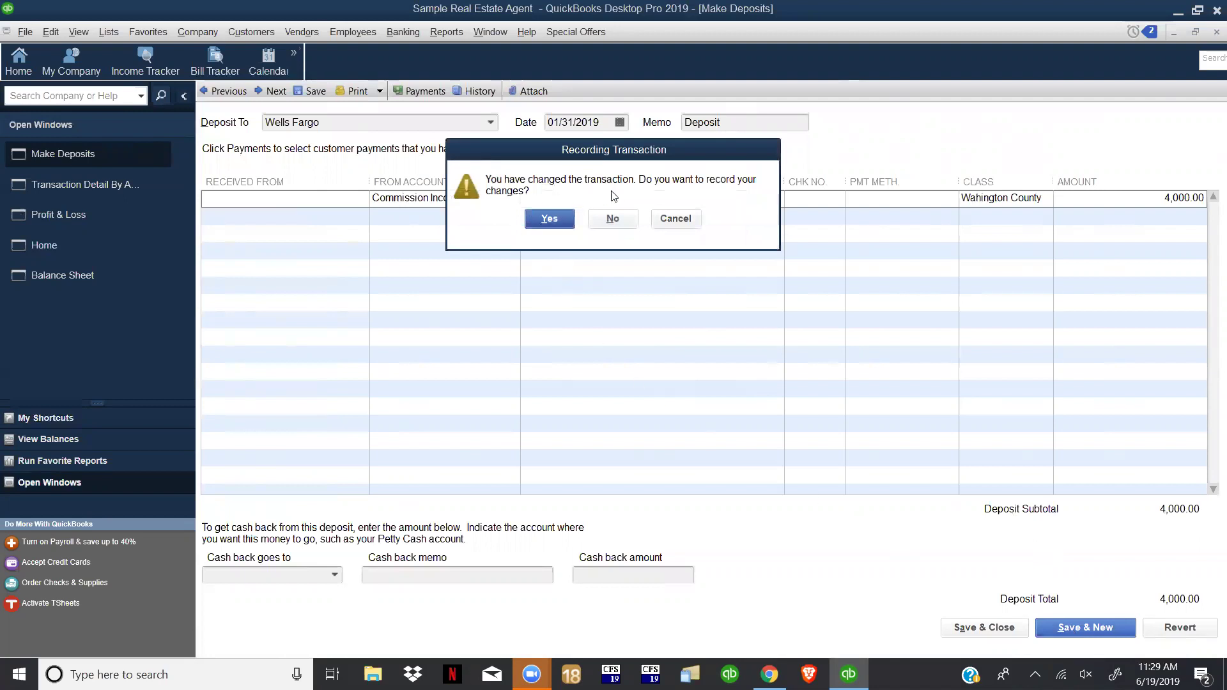
click(565, 220)
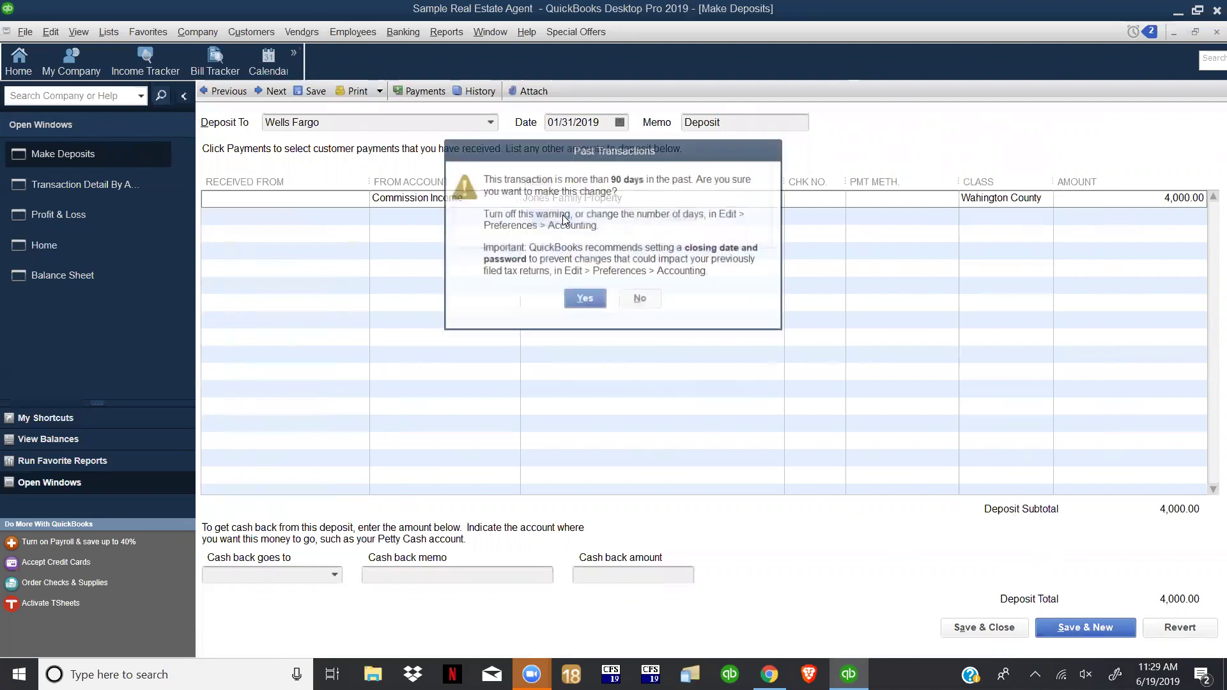
click(586, 301)
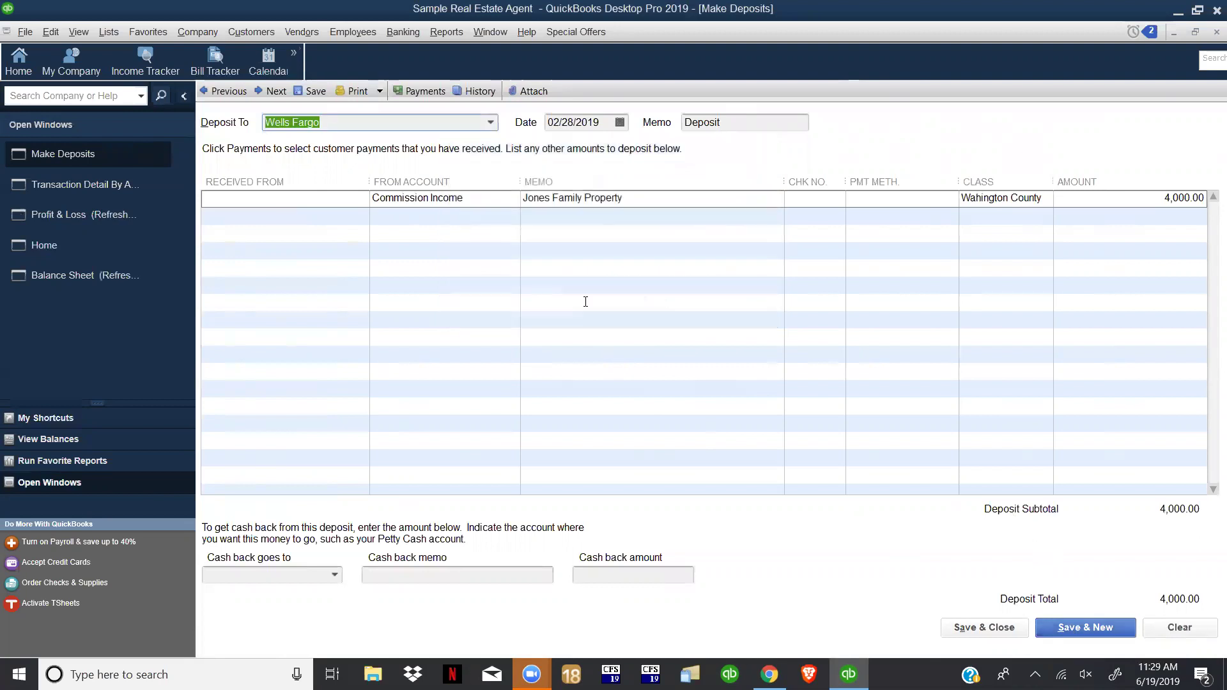
- Give the 02/28/2019 5,000.00 deposit memo 'Johnson Family Property' and new class Cache County, then save
click(1215, 34)
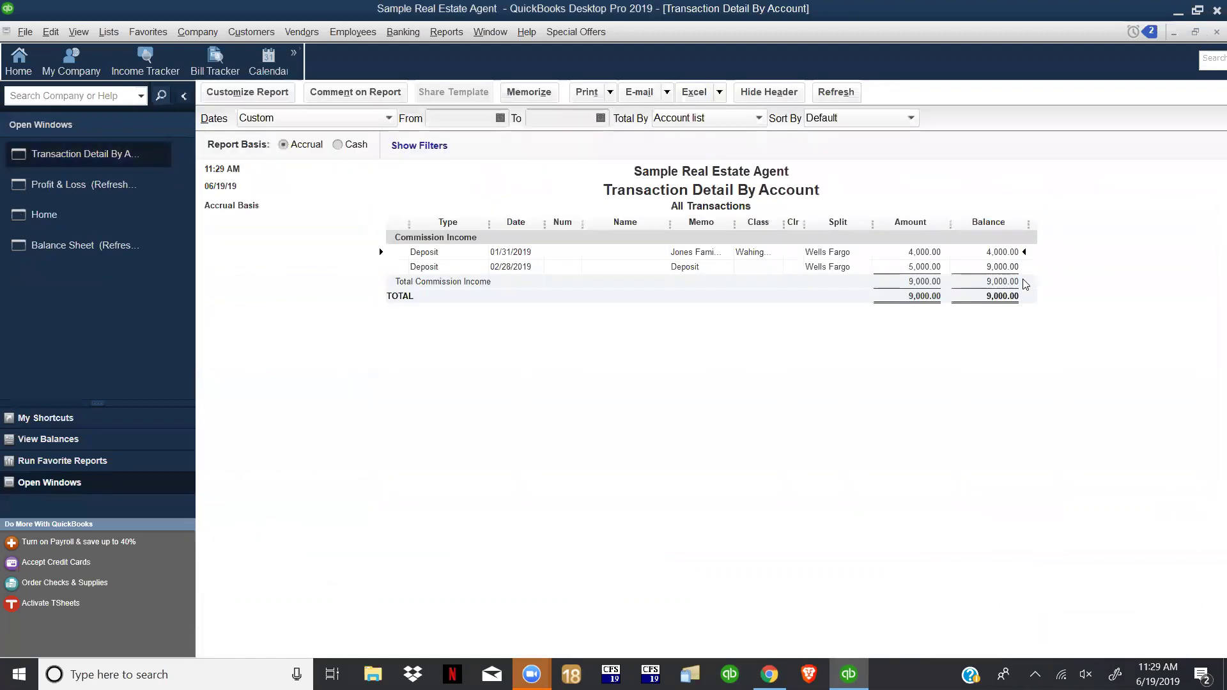
double_click(823, 267)
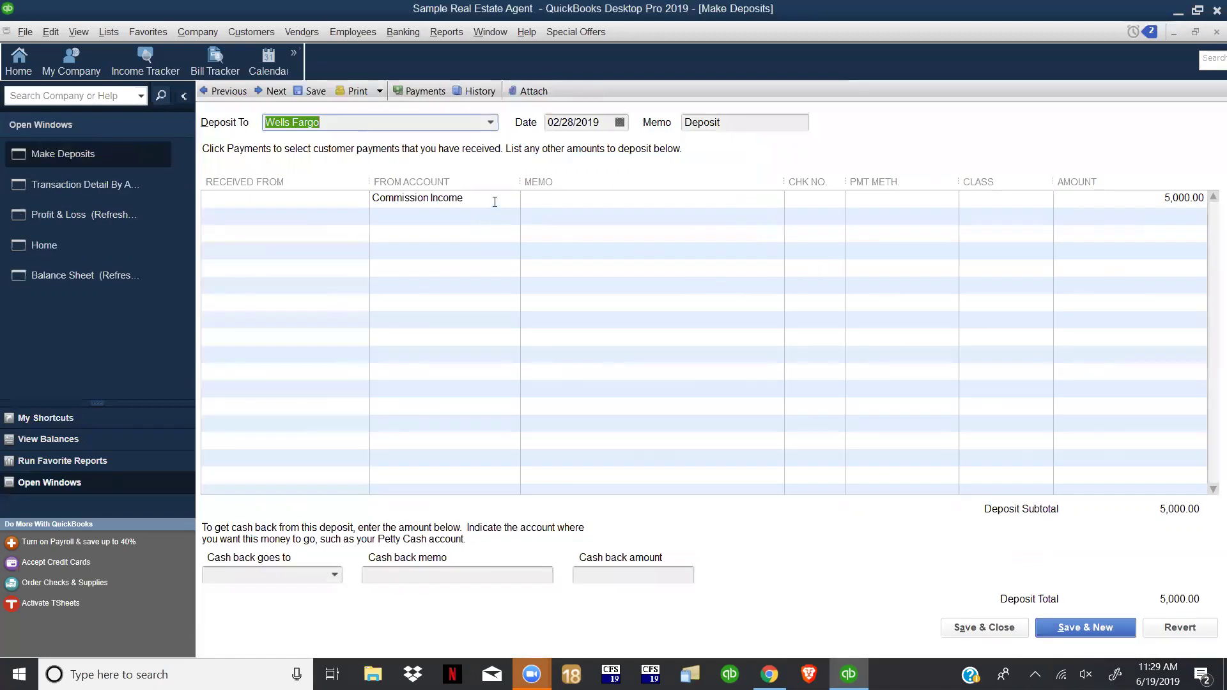
click(497, 199)
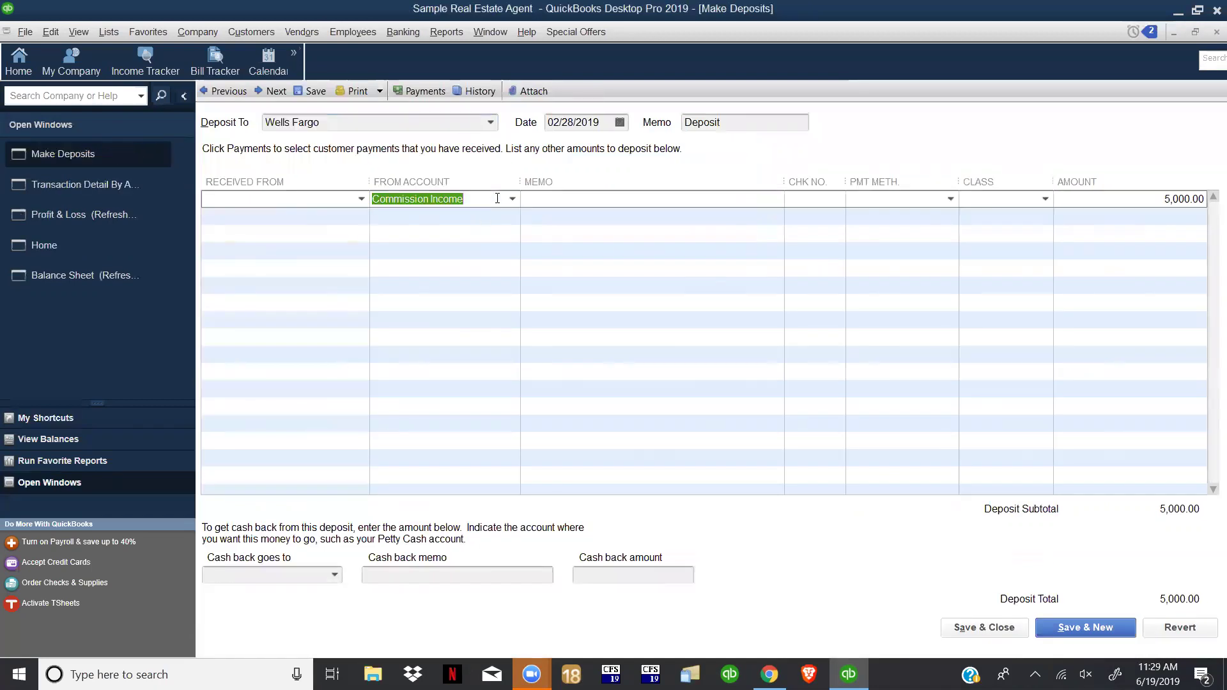
click(602, 199)
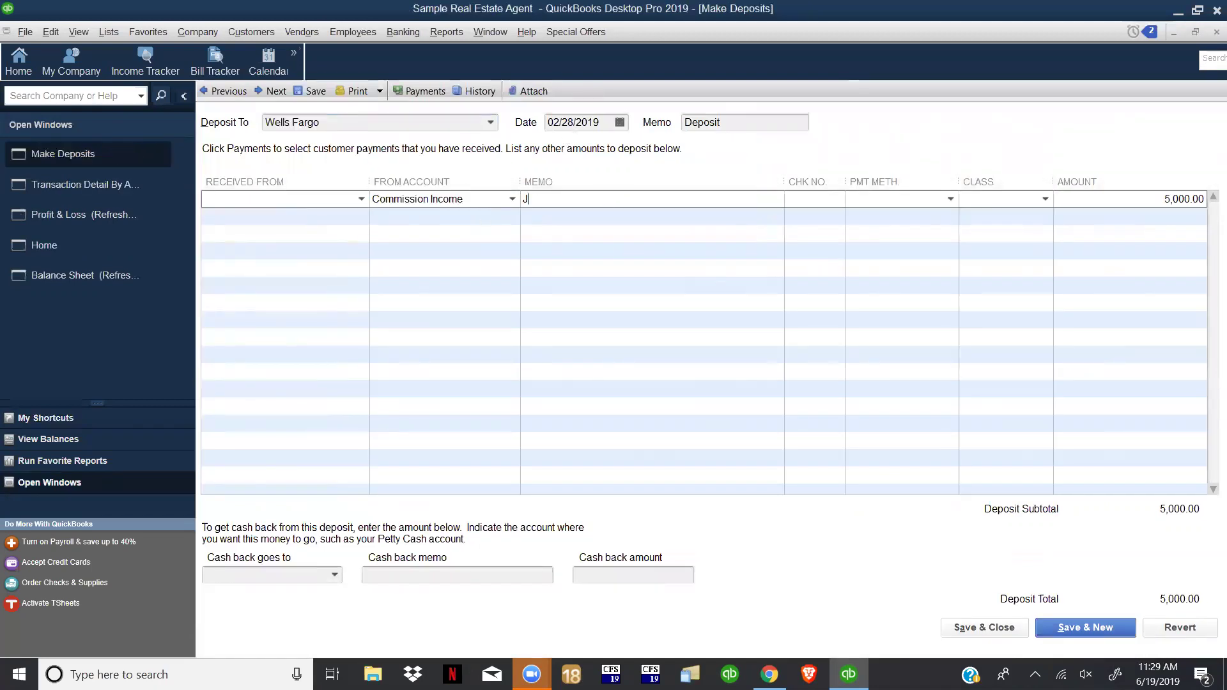
text(Johnson Fam)
text(ily Proper)
text(Cach)
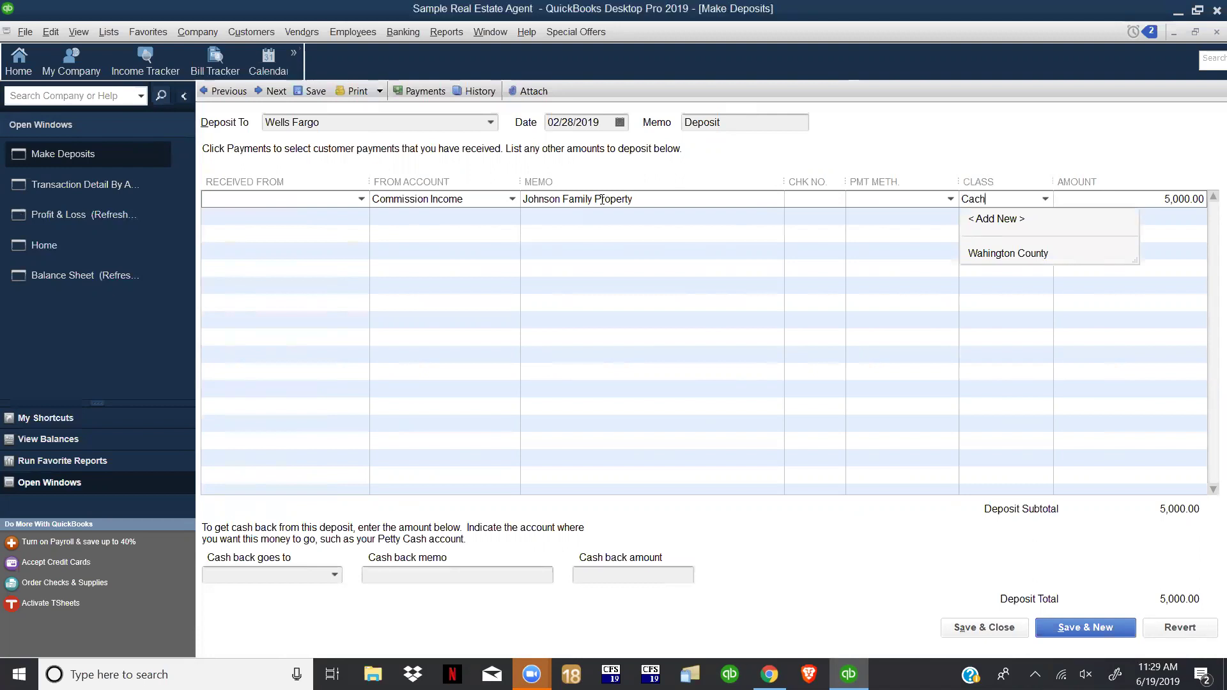
text(e County)
key(Tab)
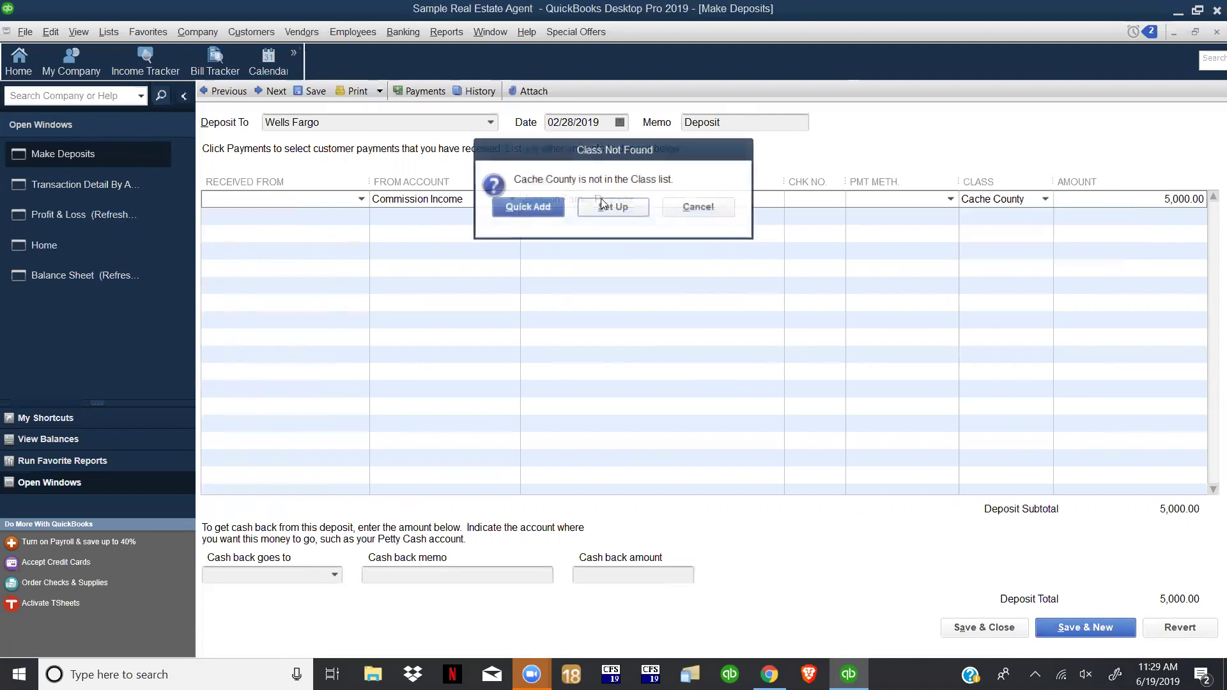
key(Return)
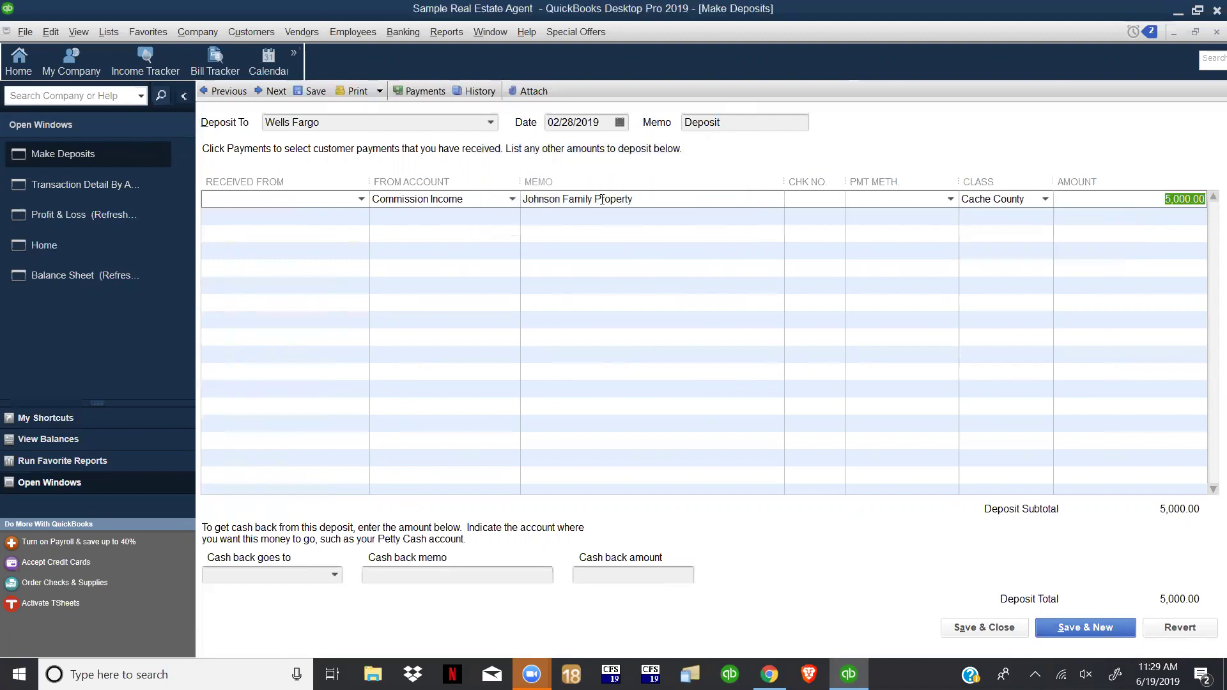
key(Escape)
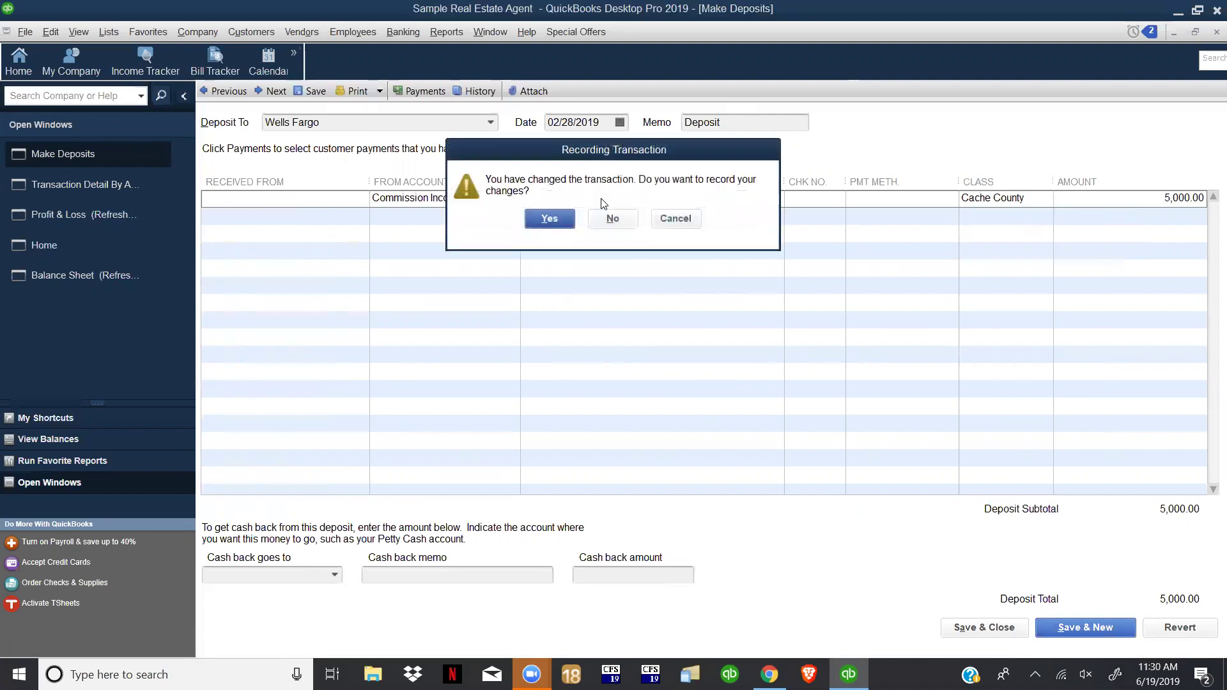
click(550, 218)
- Finish saving the deposit, close the forms, and run Profit & Loss by Class
click(579, 299)
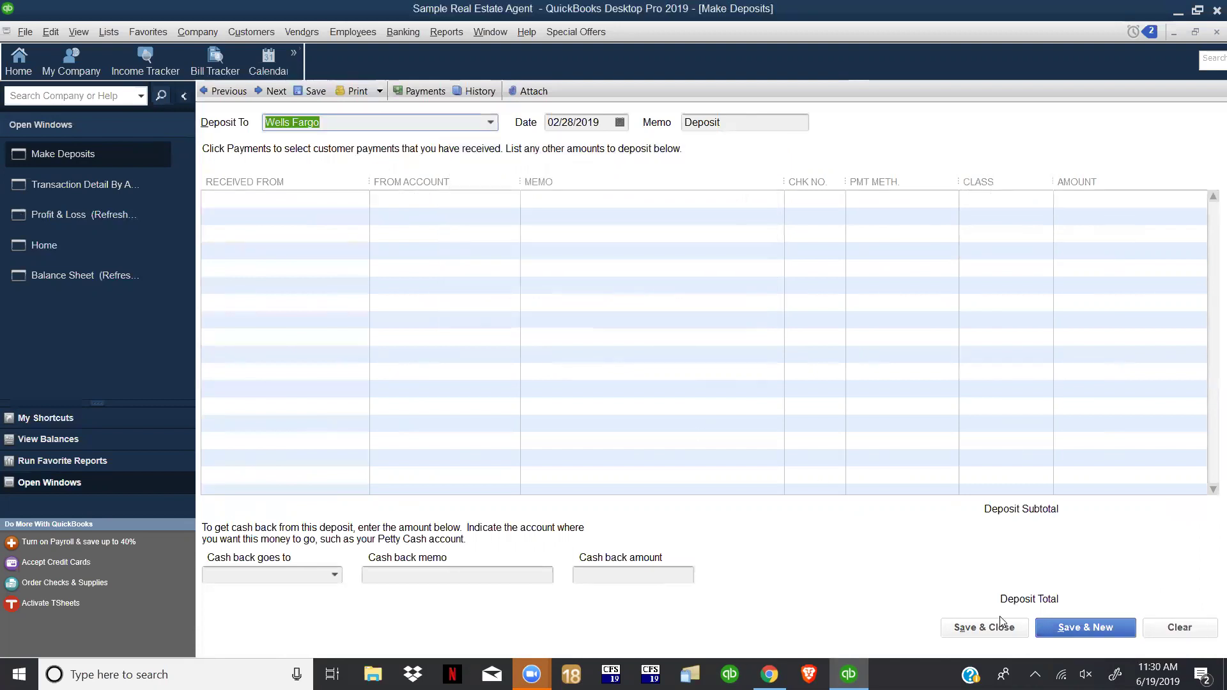
click(985, 627)
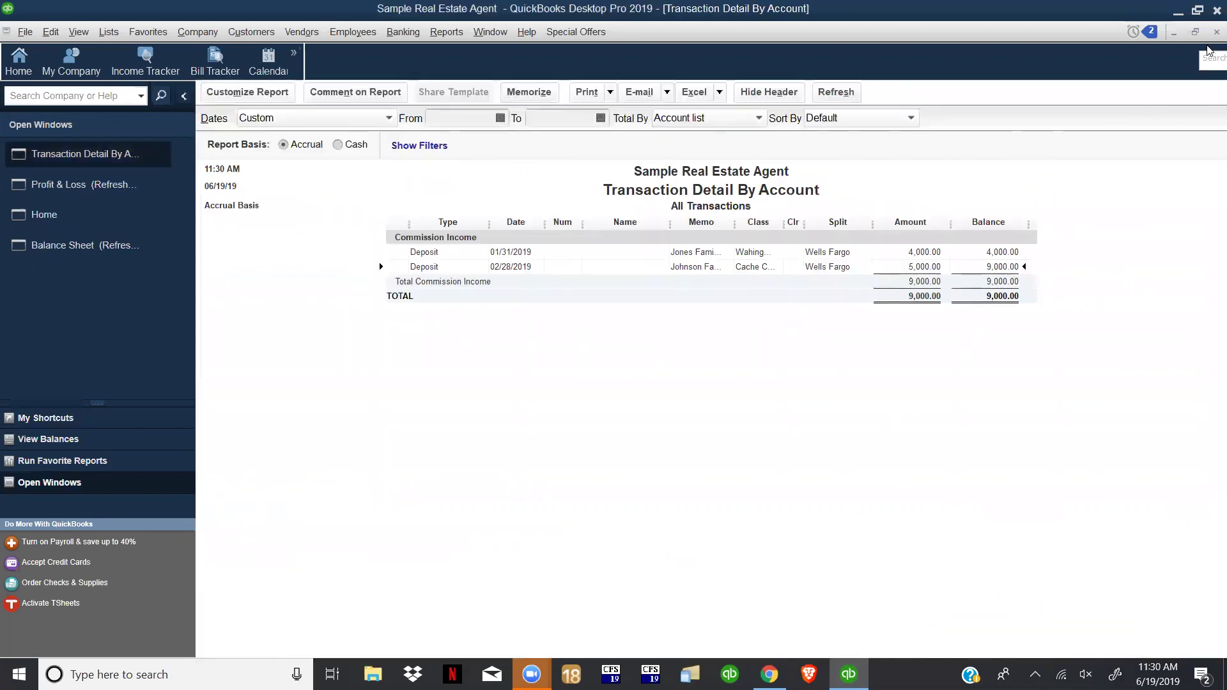
click(1217, 32)
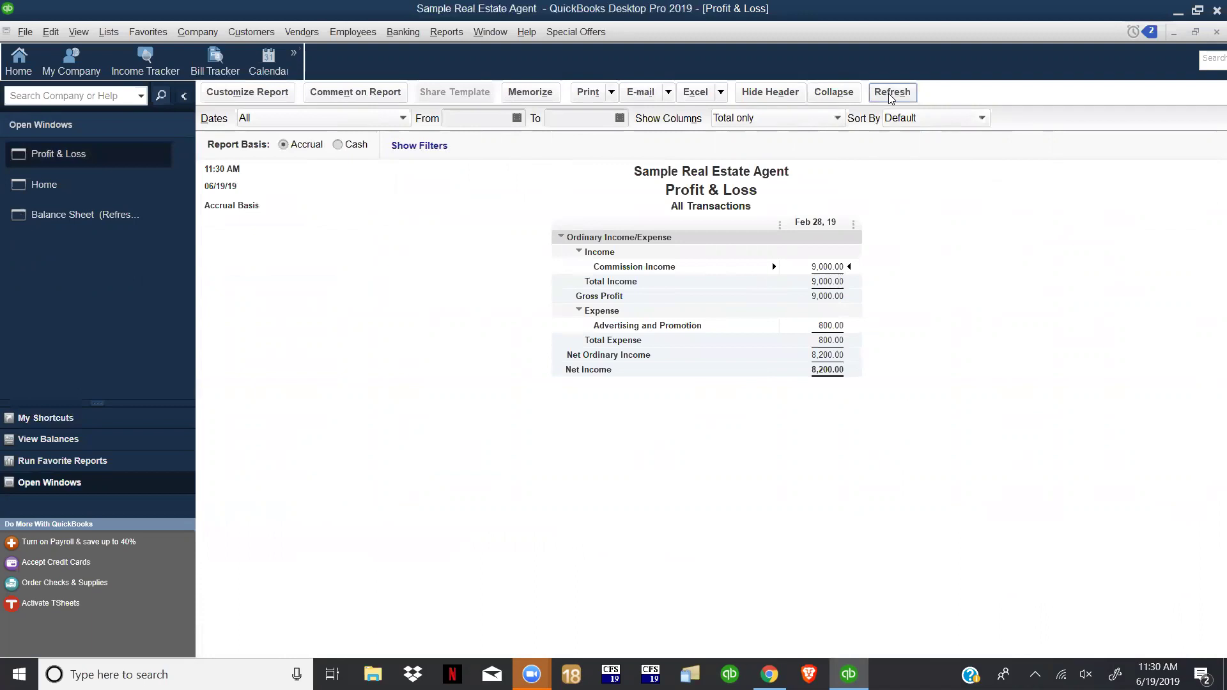
click(448, 36)
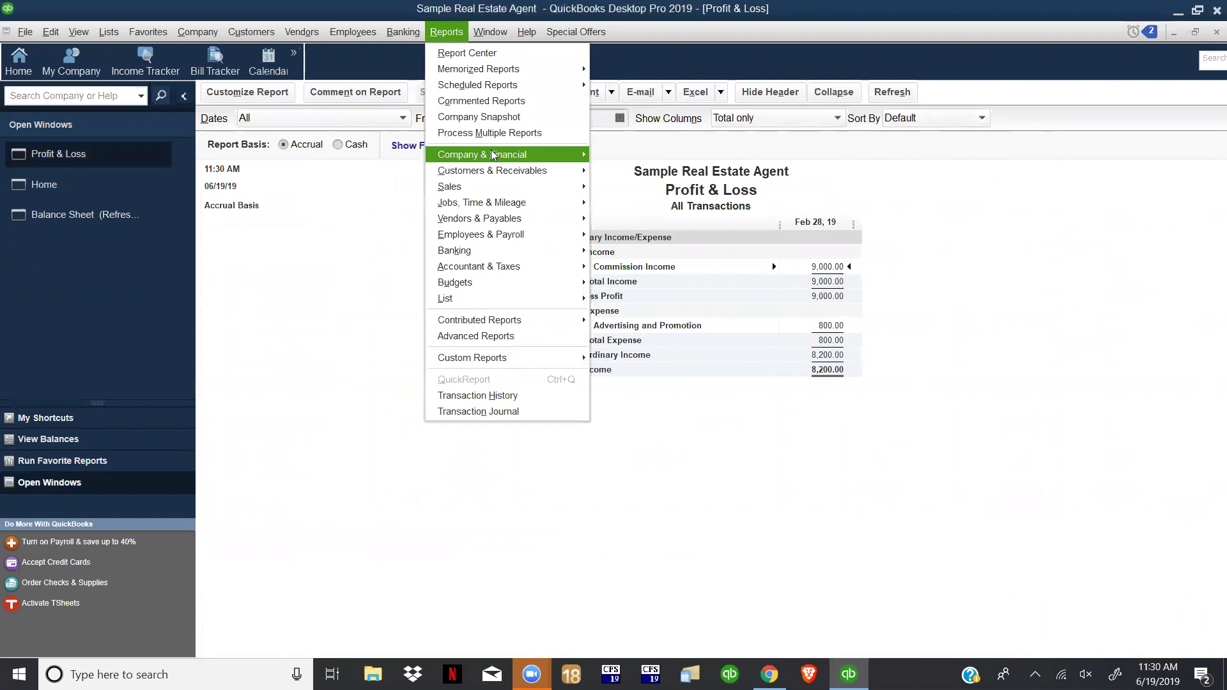
mouse_move(493, 154)
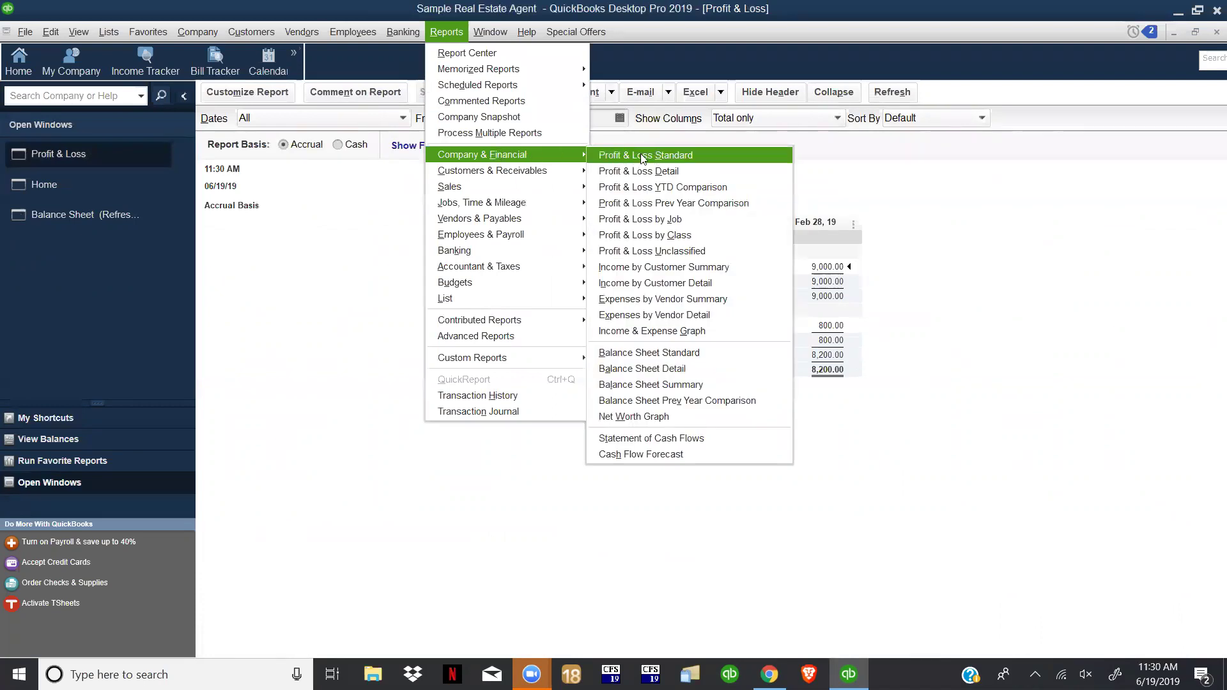
click(668, 239)
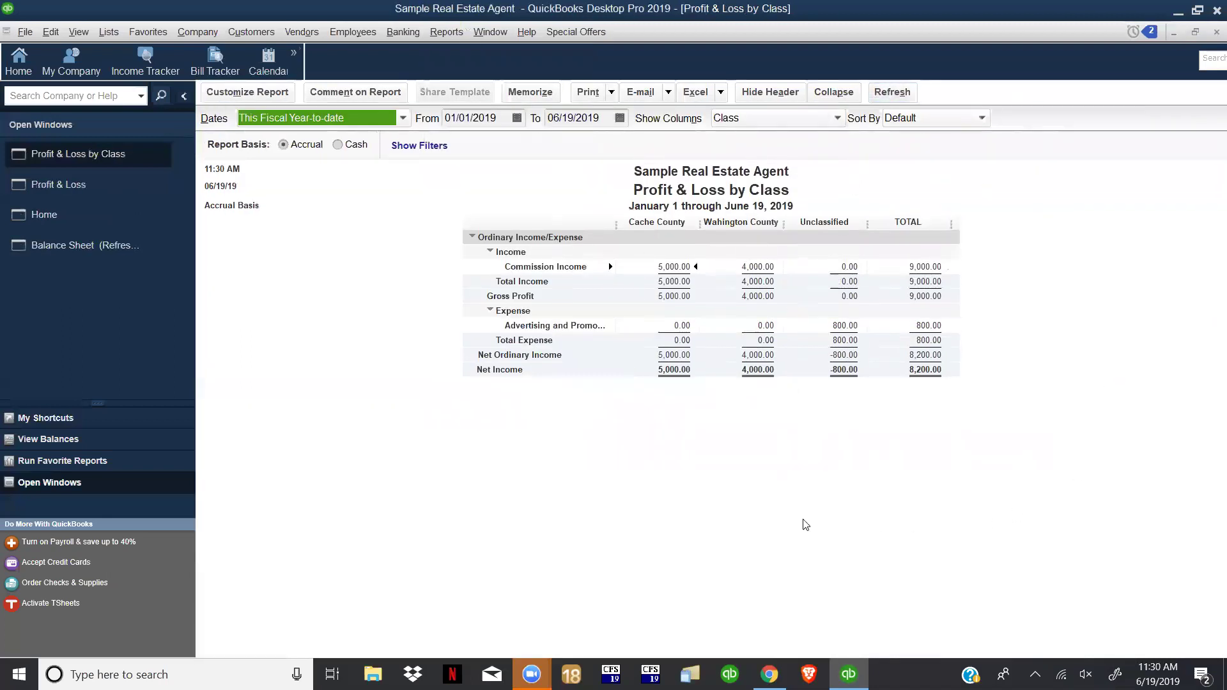
- Drill into the unclassified 800.00 Advertising and Promotion amount to list its Zillow checks
click(783, 514)
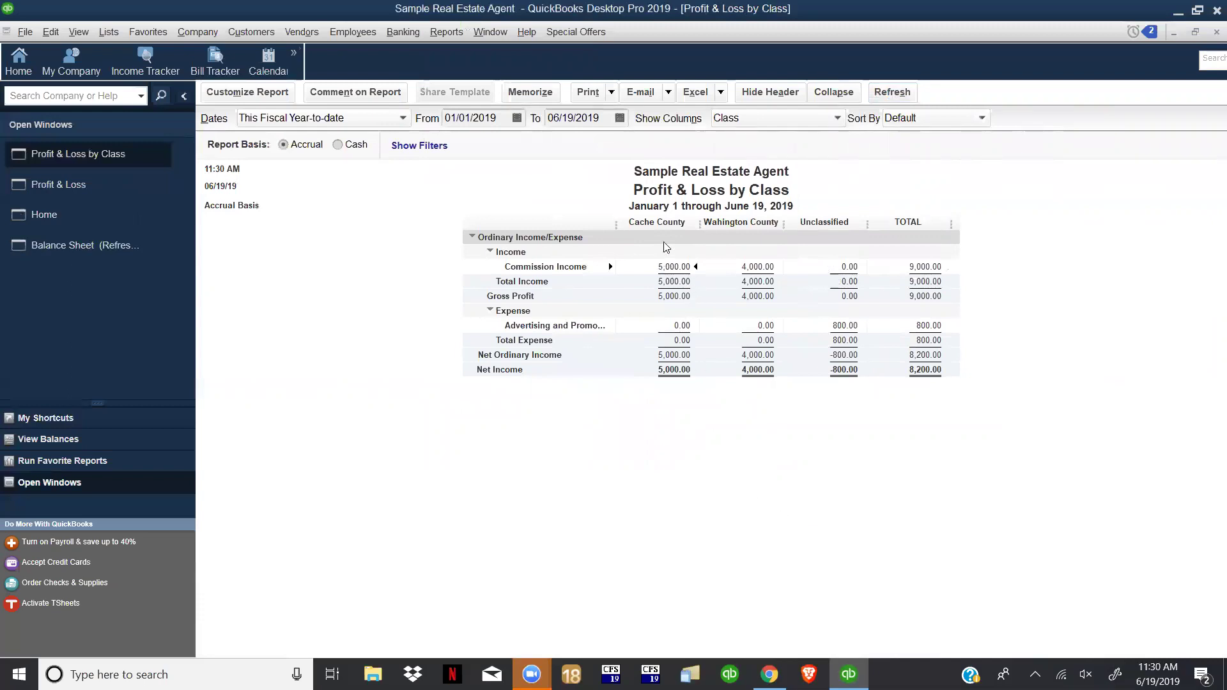
click(676, 276)
double_click(844, 326)
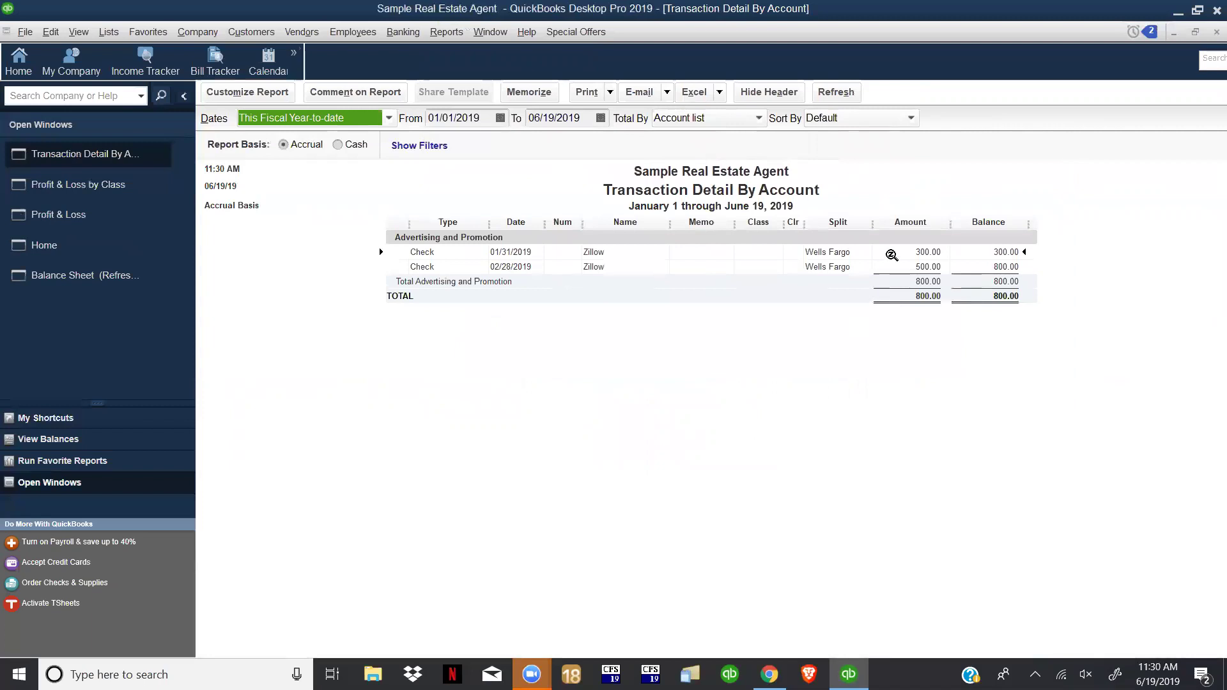
- Assign class Wahington County to the 300.00 Zillow check and save it
double_click(926, 266)
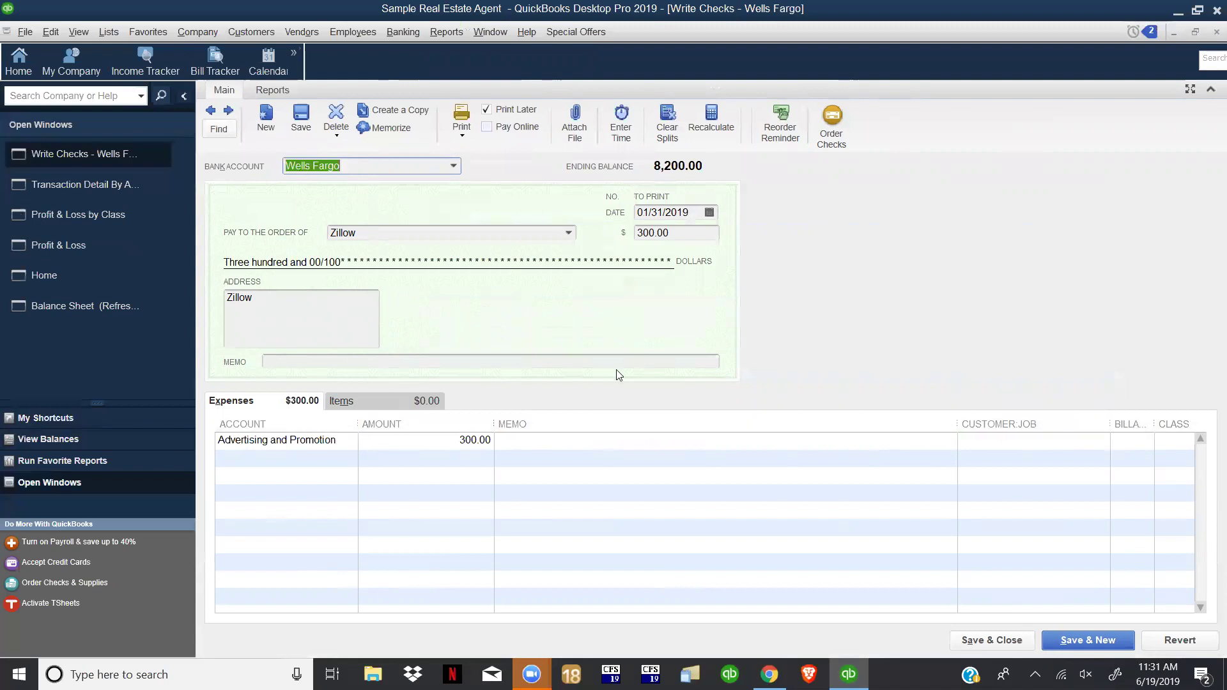
key(Tab)
key(Tab)
key(Tab)
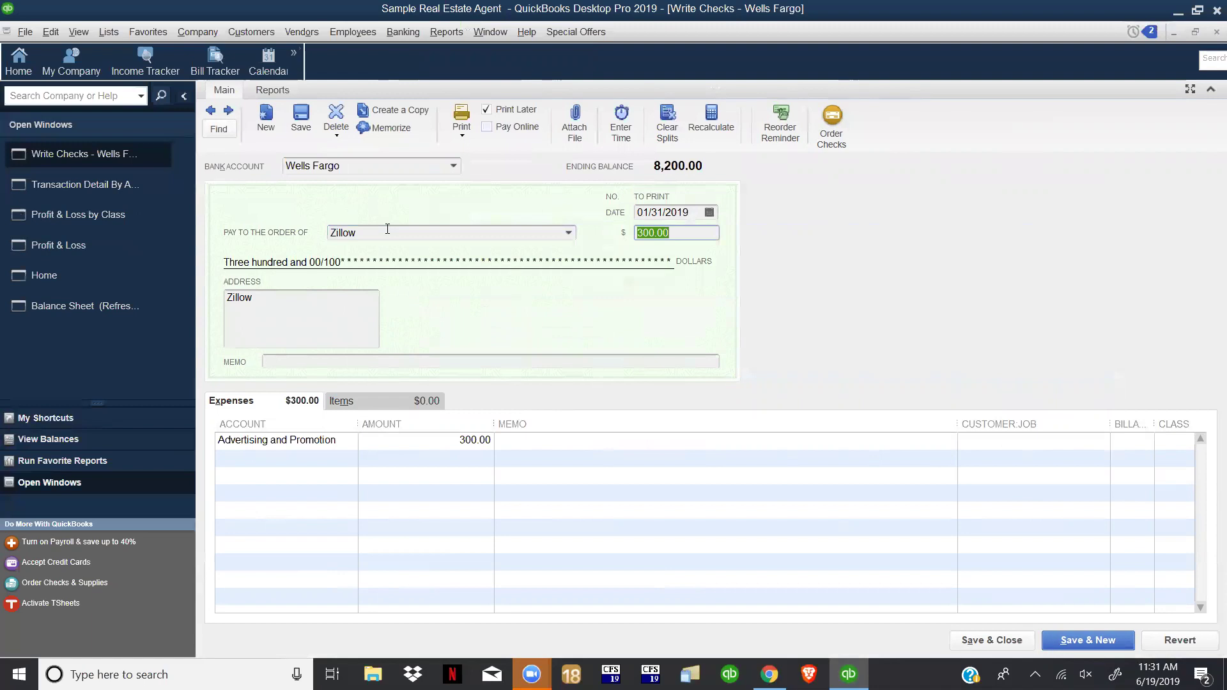
key(Tab)
key(Tab)
key(Tab)
key(Tab)
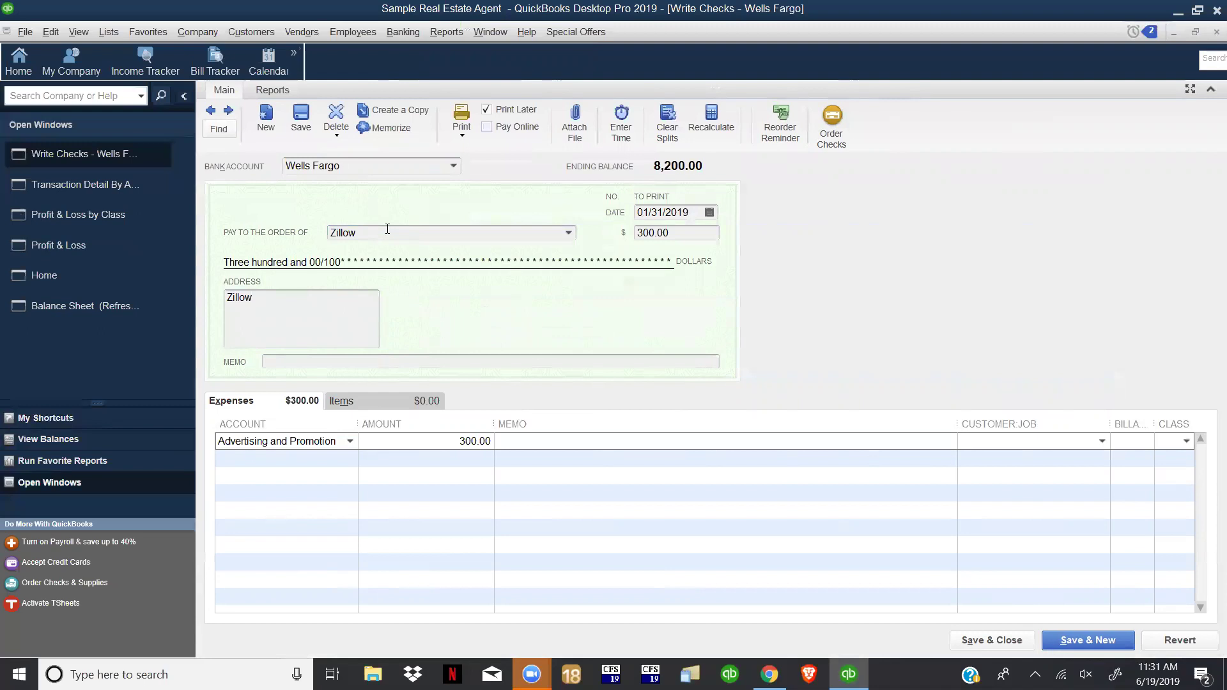
text(W)
key(Tab)
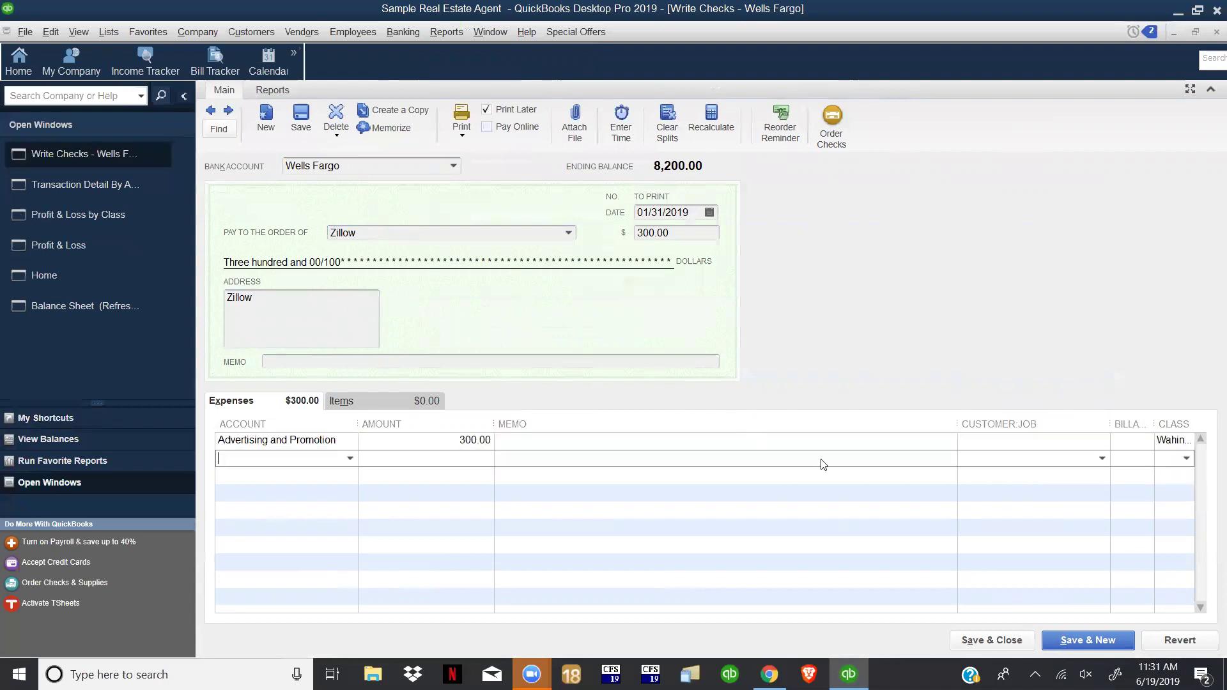
click(1026, 641)
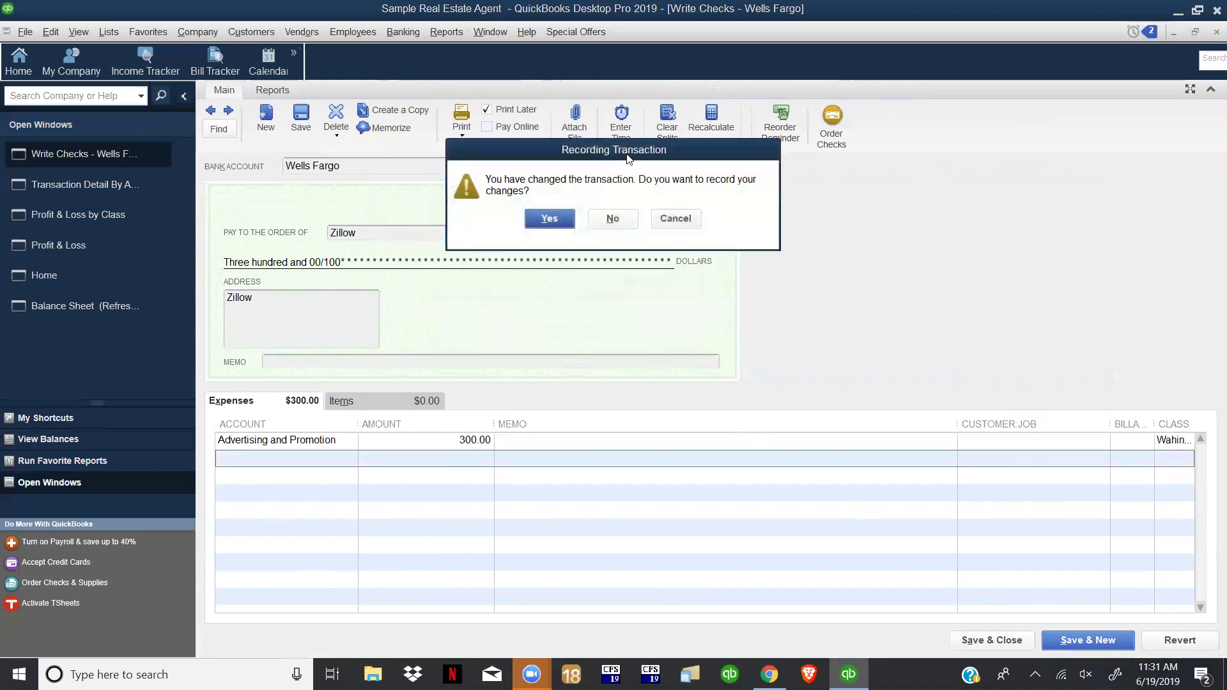
click(571, 218)
click(585, 300)
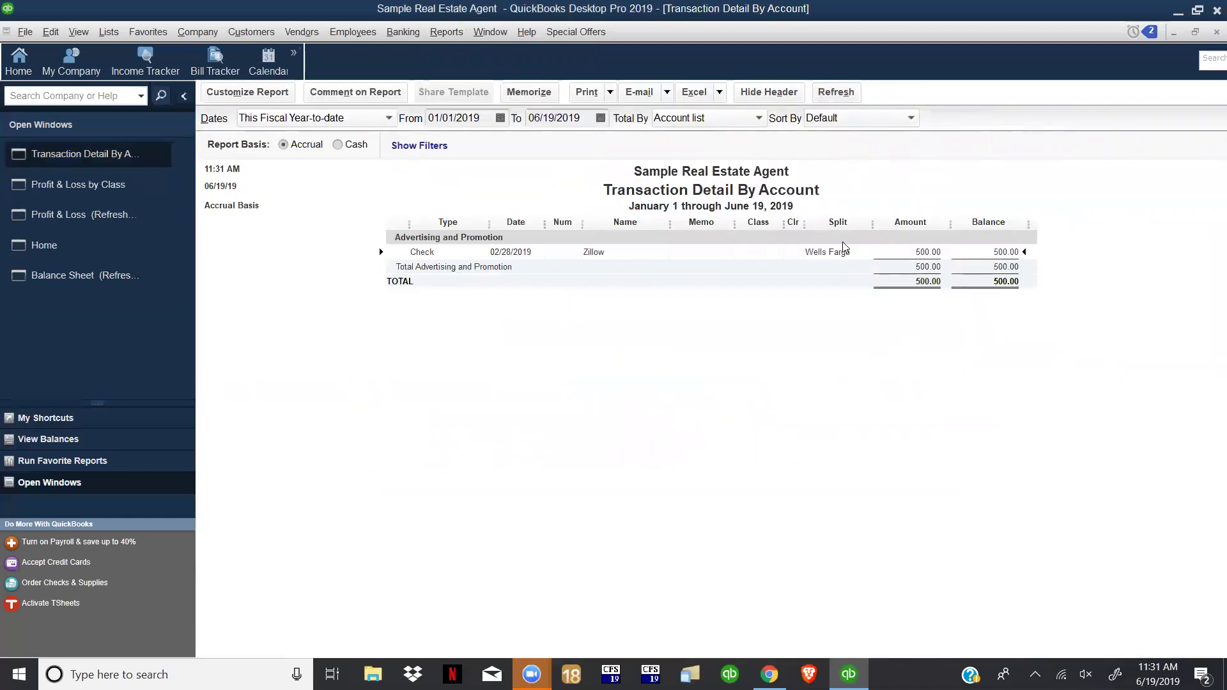
- Assign class Cache County to the 500.00 Zillow check, save it, and close the detail report
double_click(844, 249)
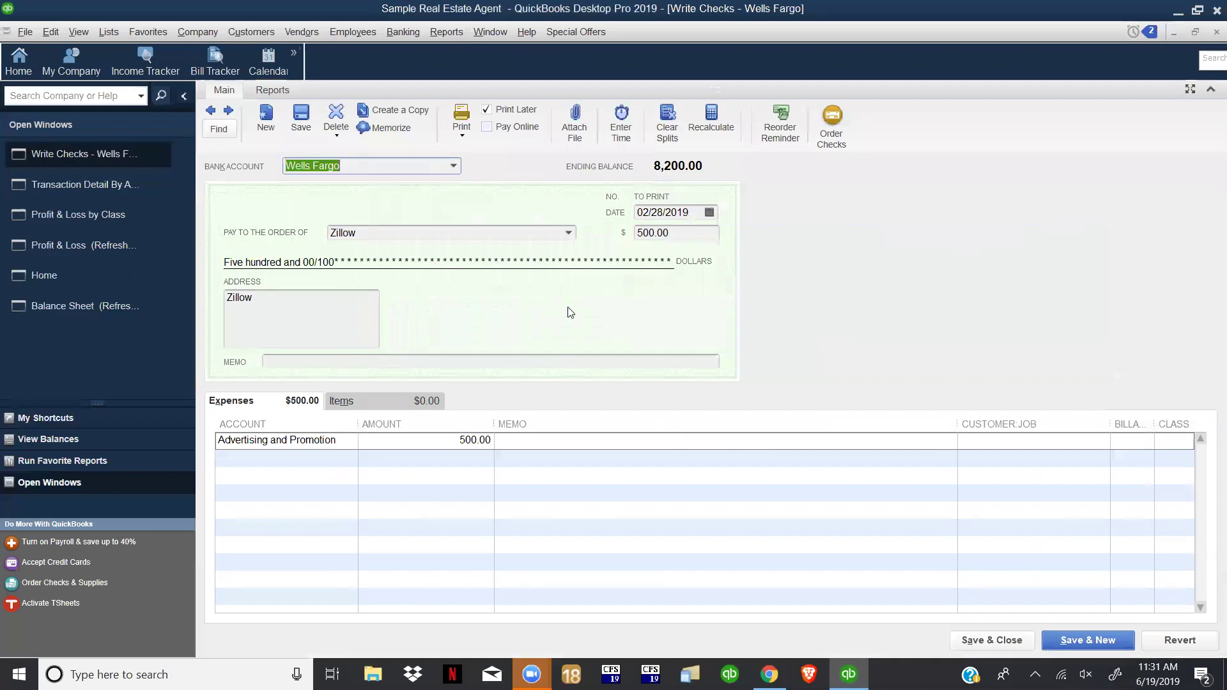
key(Tab)
key(Tab)
key(Tab)
key(Tab)
key(Tab)
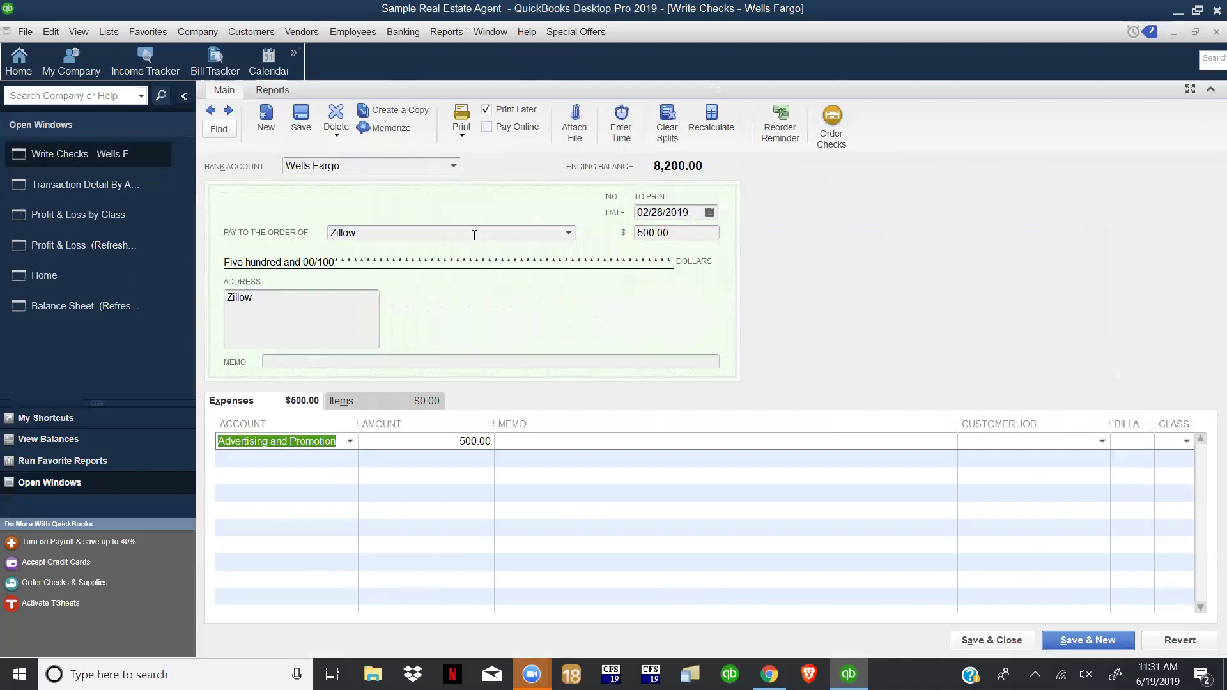
key(Tab)
key(Tab)
text(c)
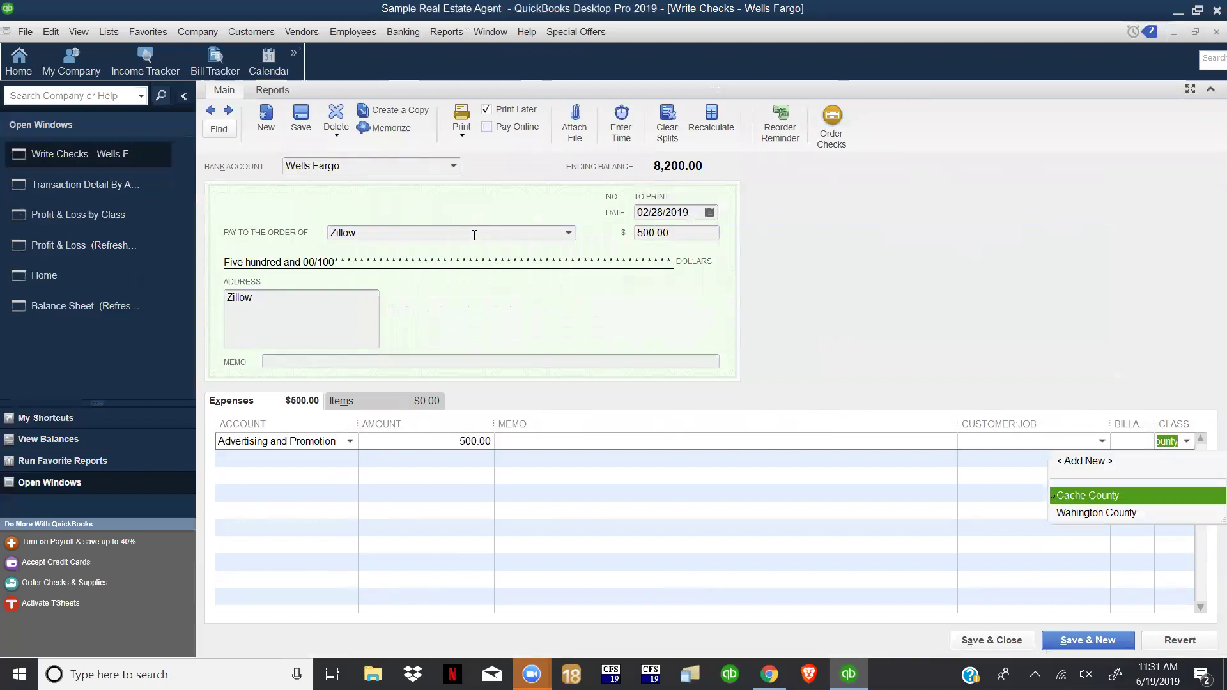
key(Tab)
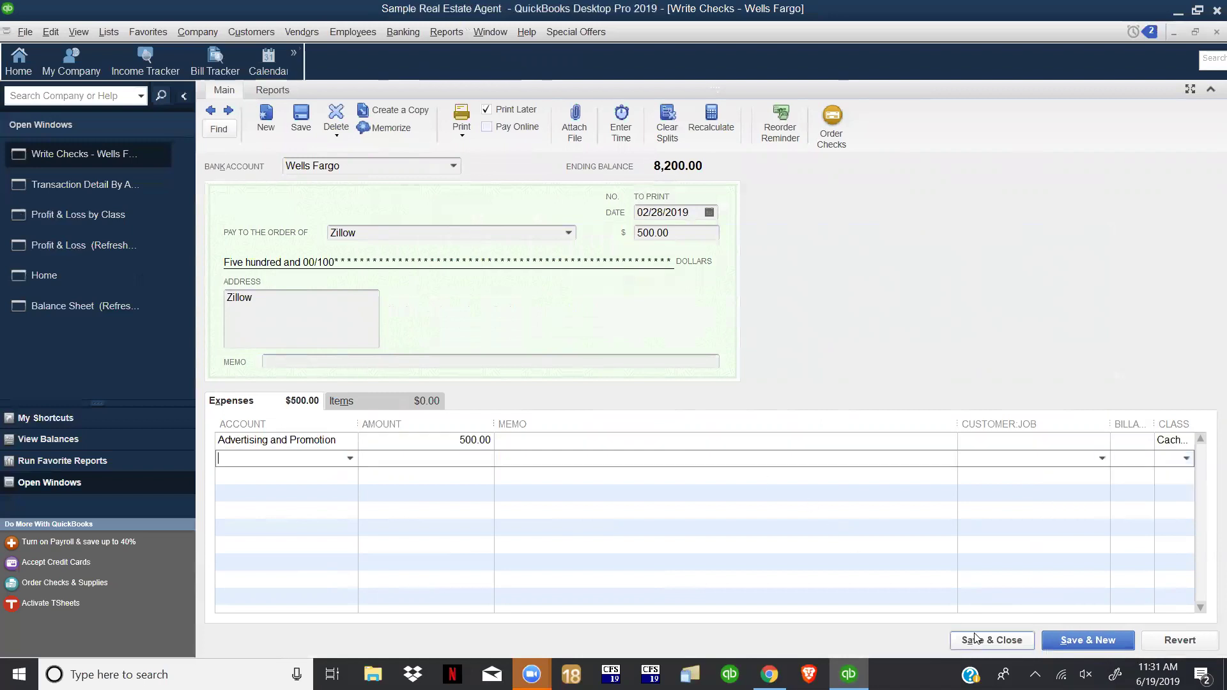
click(992, 640)
click(562, 223)
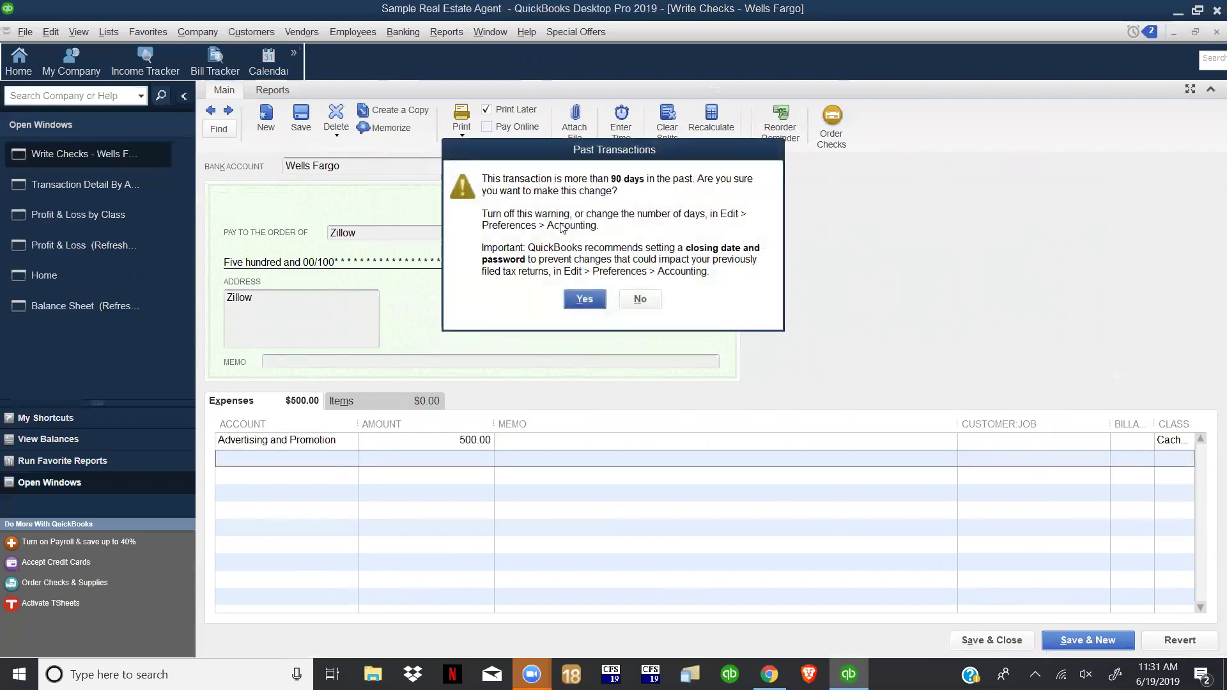
click(584, 299)
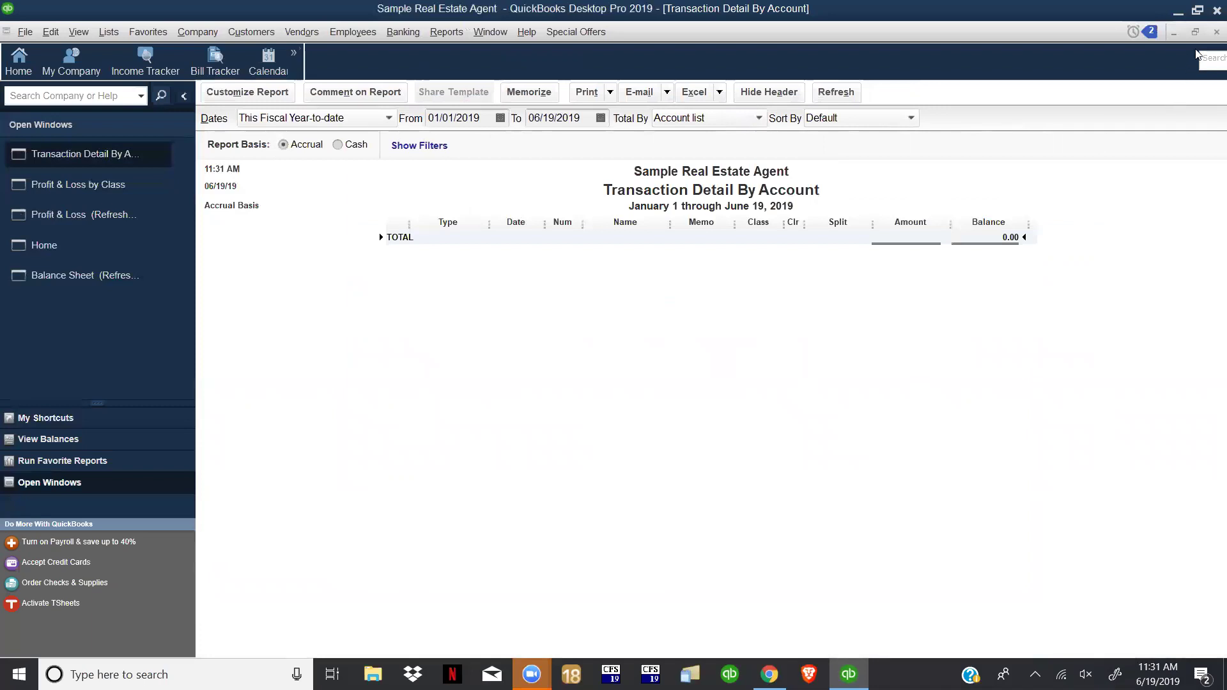
click(1216, 32)
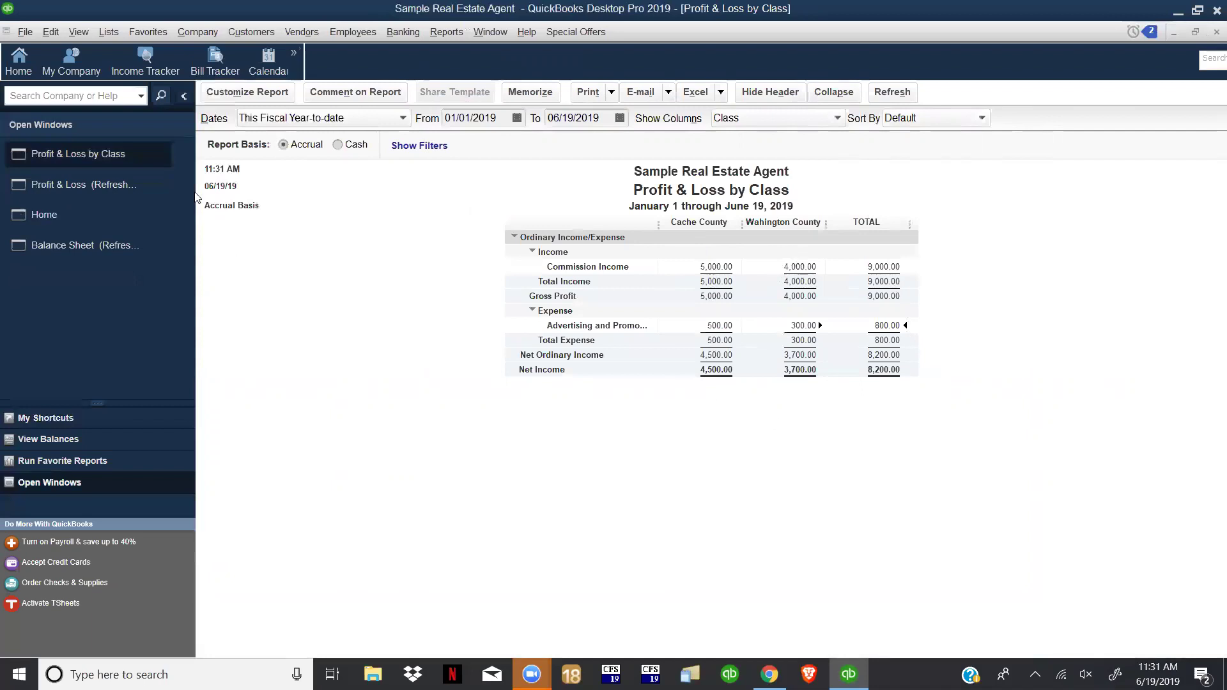
- Switch between Profit & Loss by Class and Profit & Loss, then refresh the Profit & Loss report
click(125, 191)
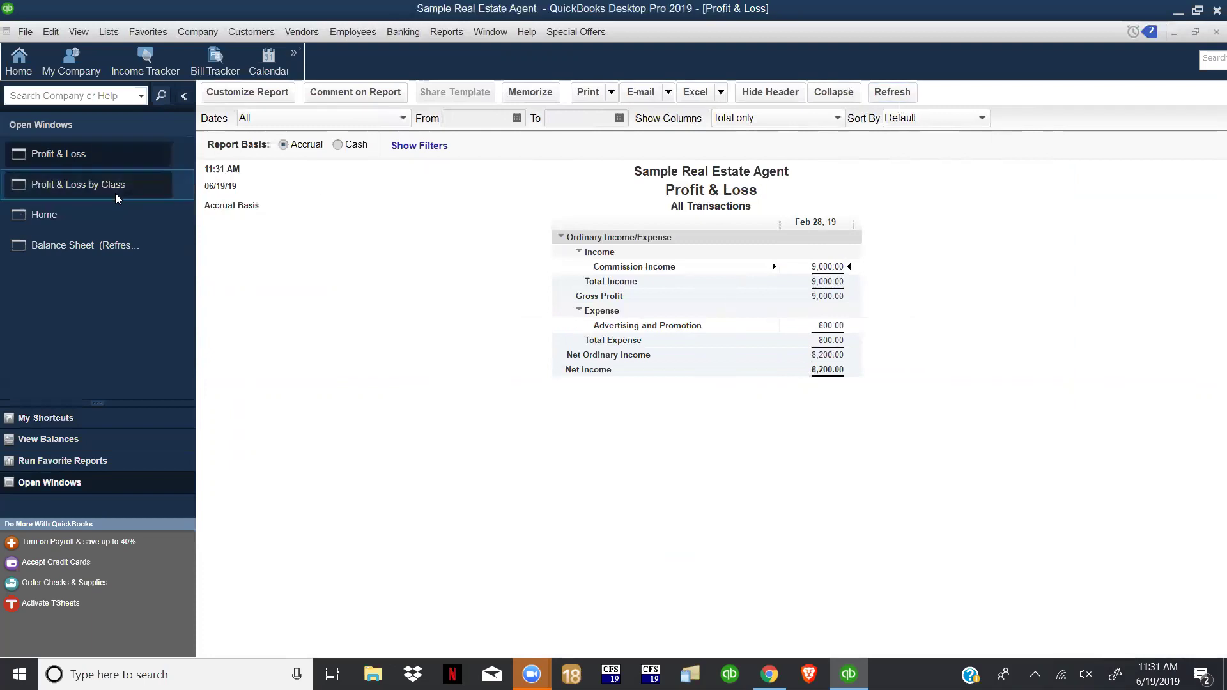
click(76, 185)
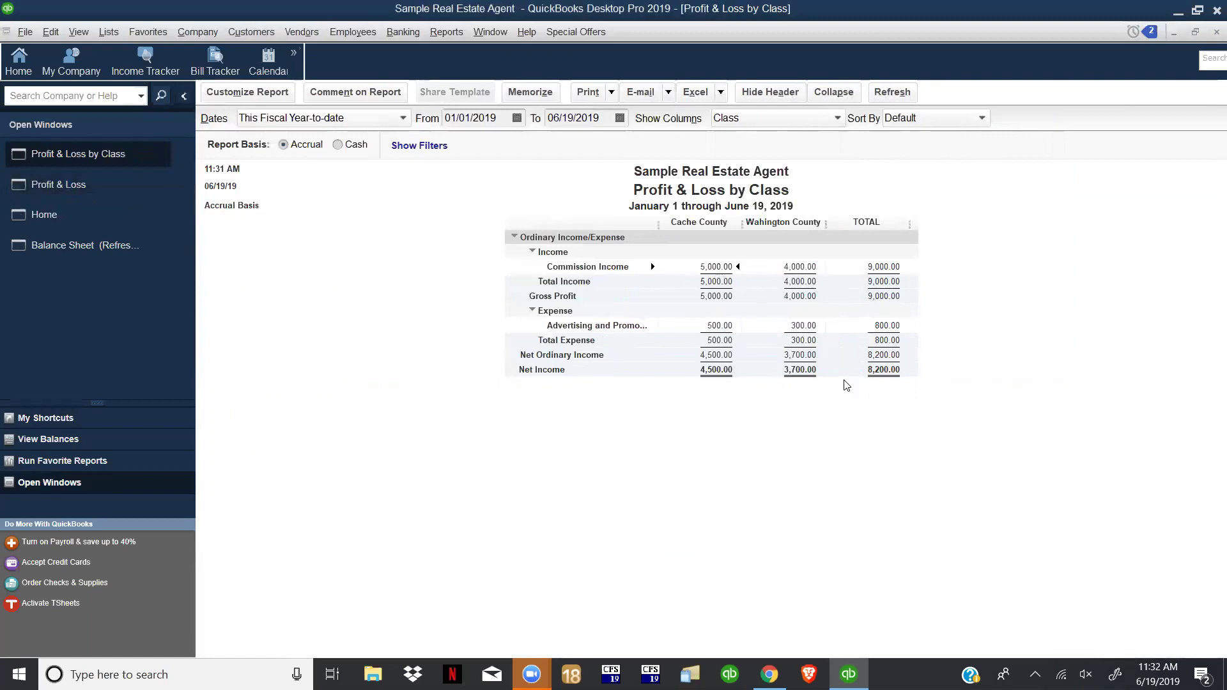
click(120, 190)
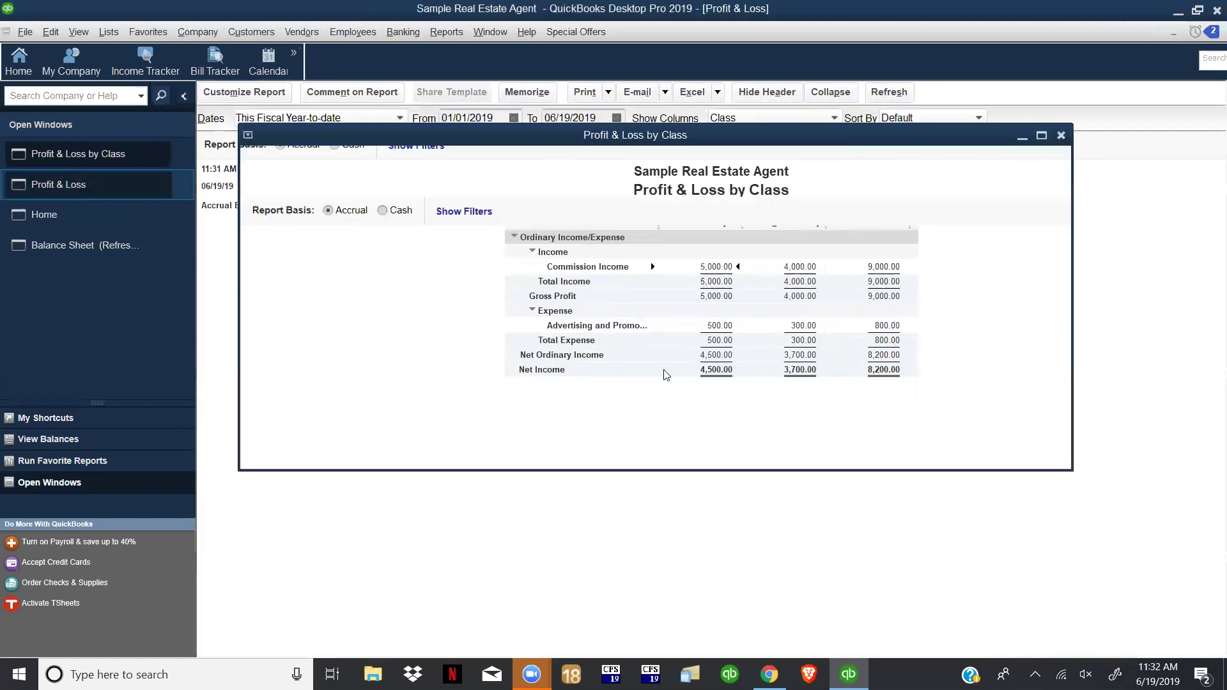
click(902, 97)
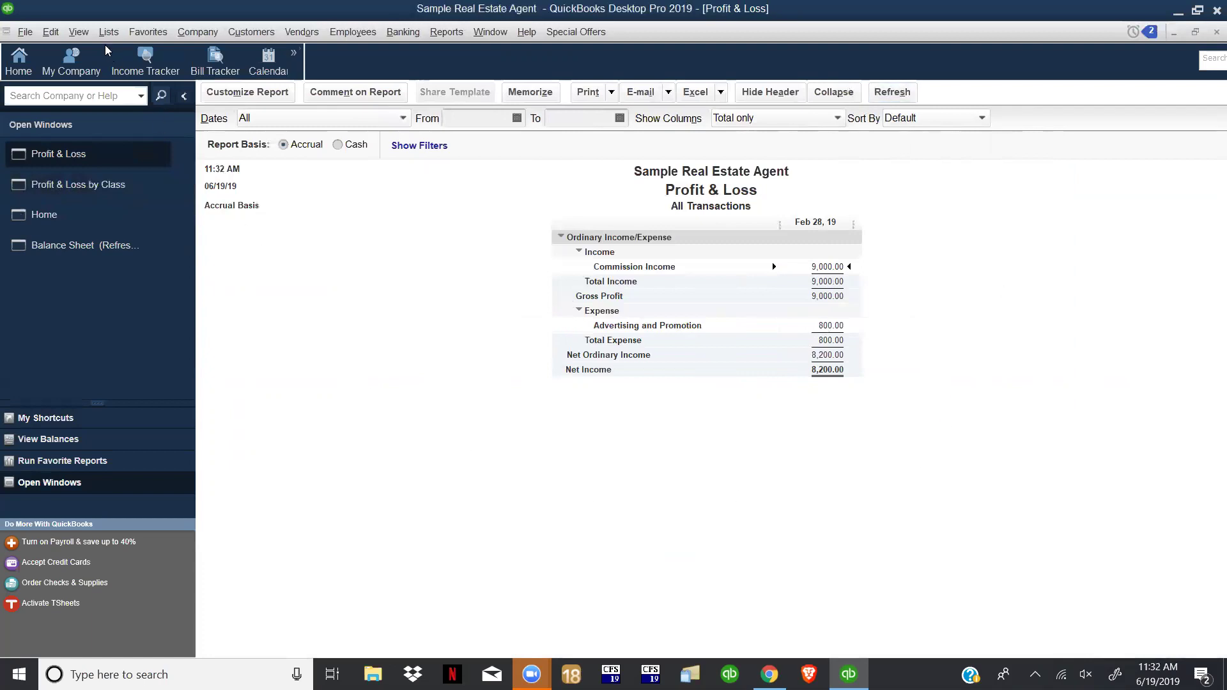
click(51, 32)
click(91, 268)
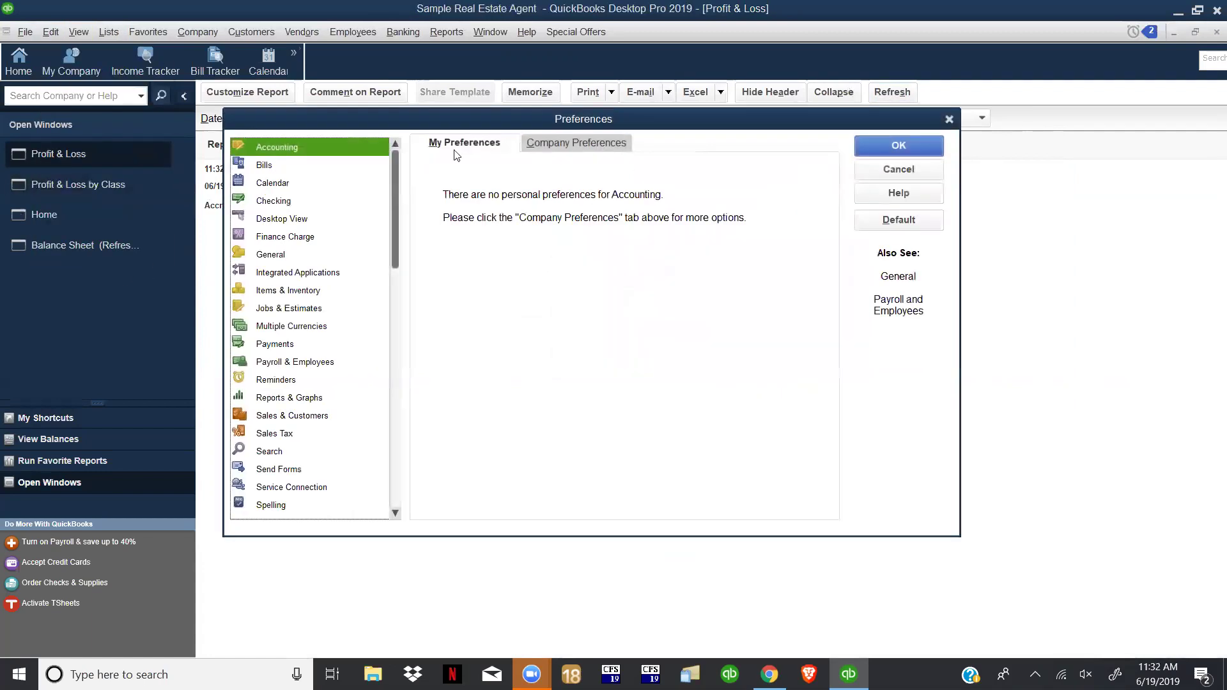
click(575, 146)
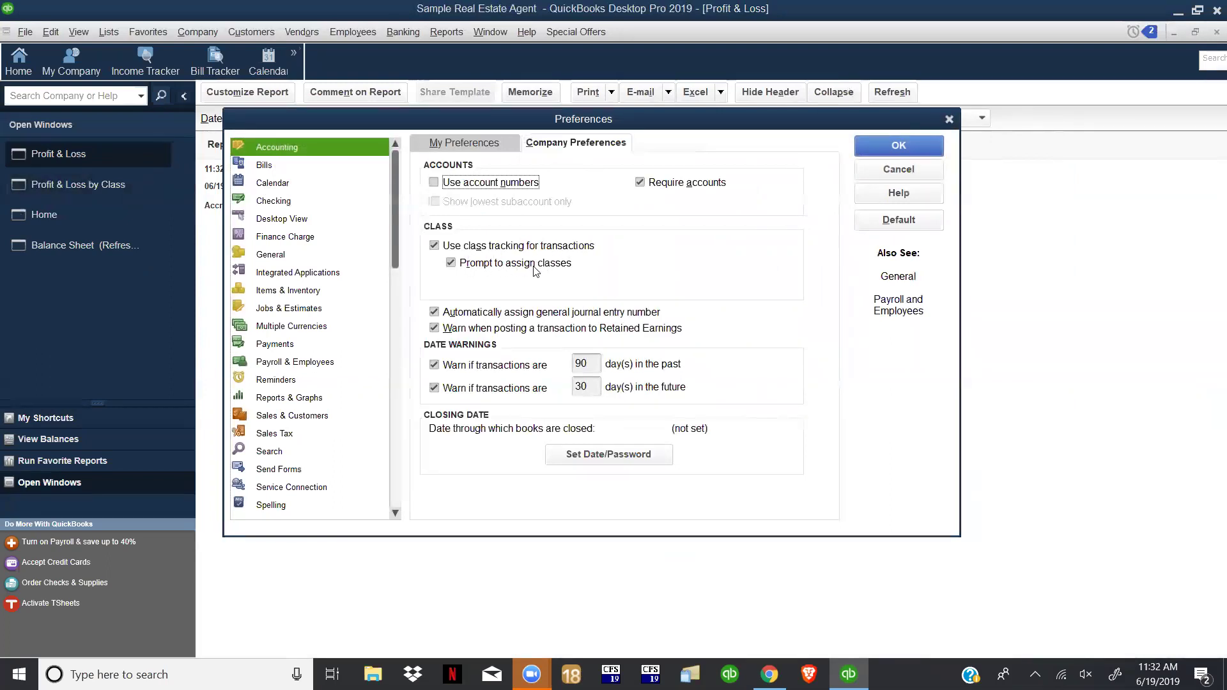
click(889, 146)
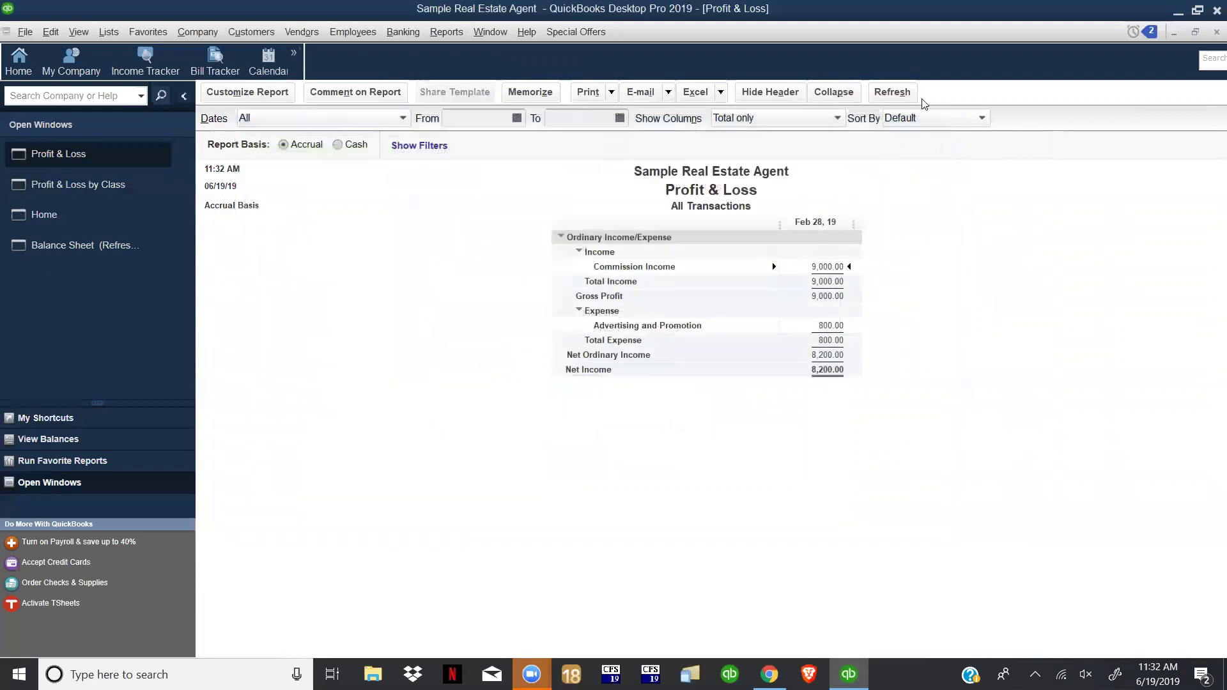
- Start a new invoice for the customer and leave the invoice-wide Class blank
click(894, 93)
click(249, 33)
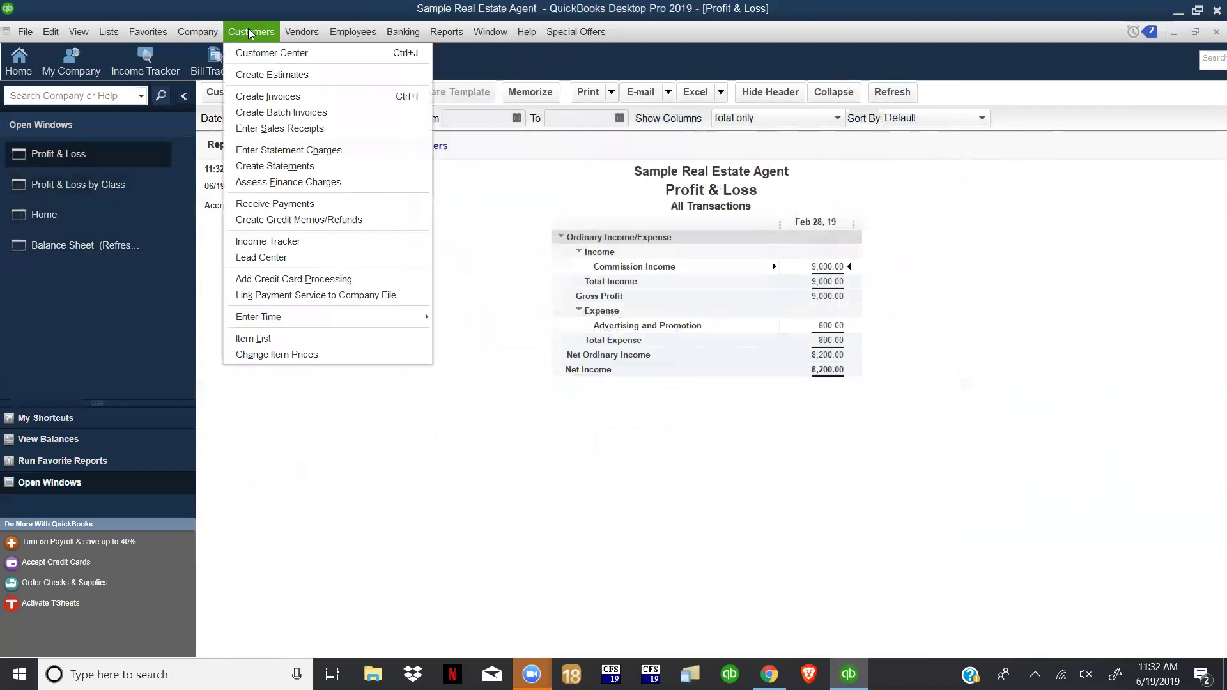
click(276, 96)
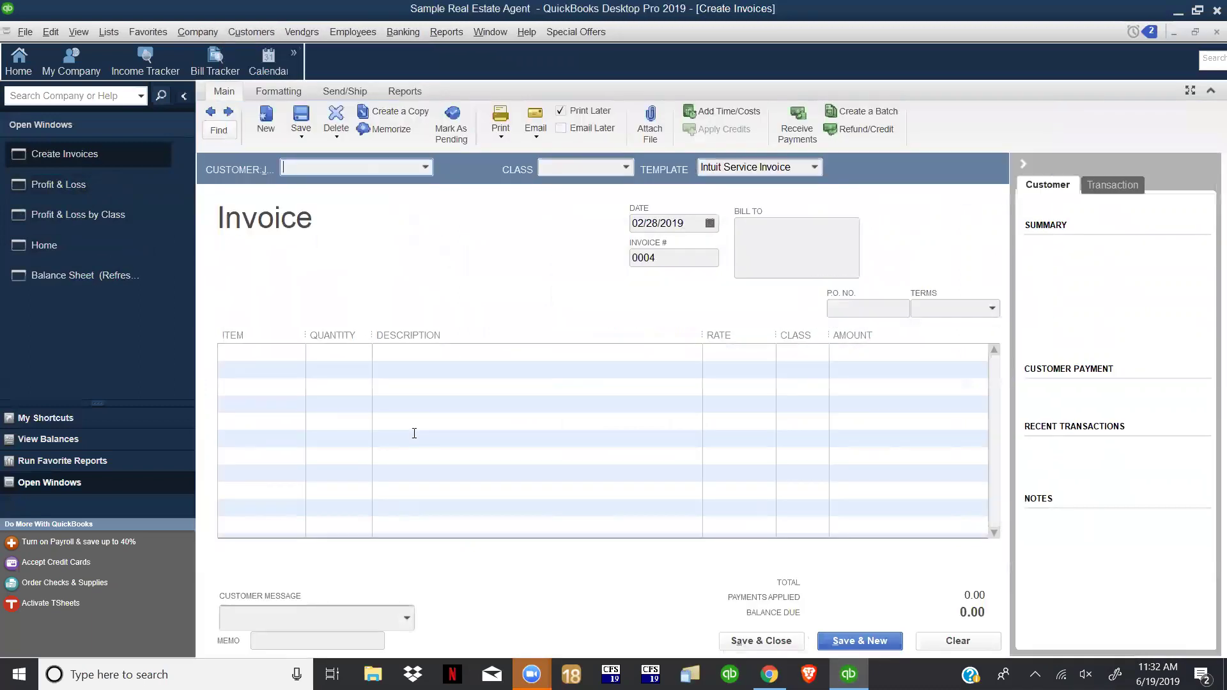
text(Johnson Family)
key(Tab)
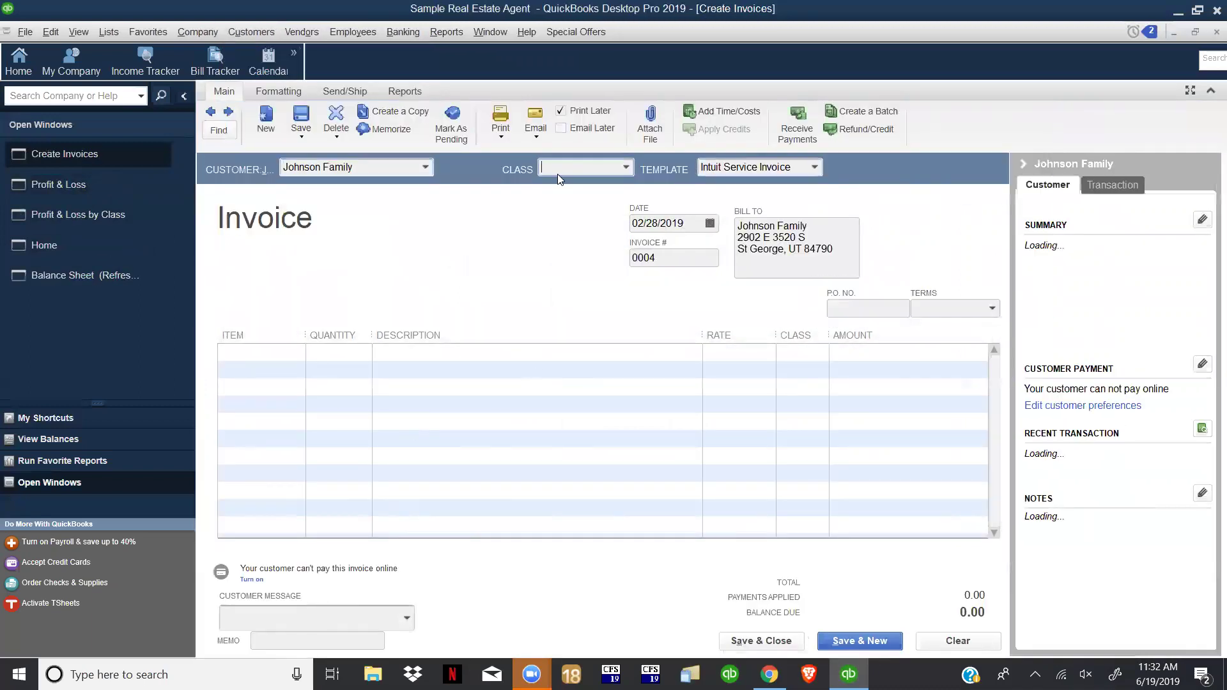
click(626, 168)
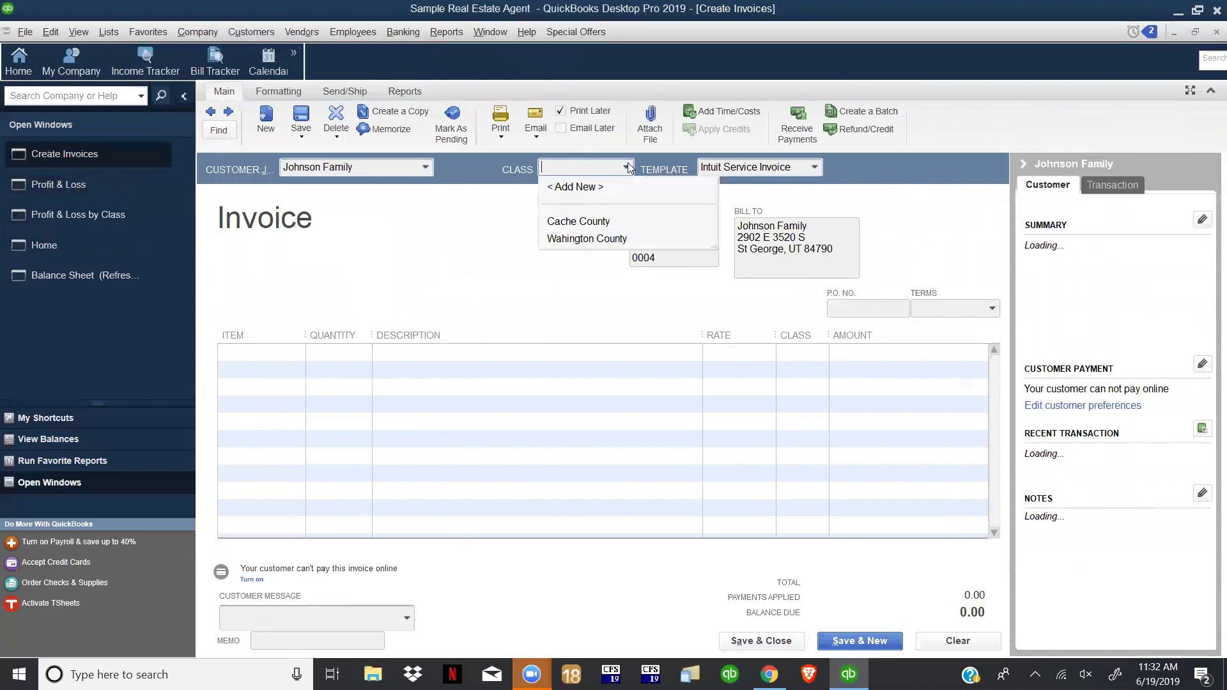
click(585, 235)
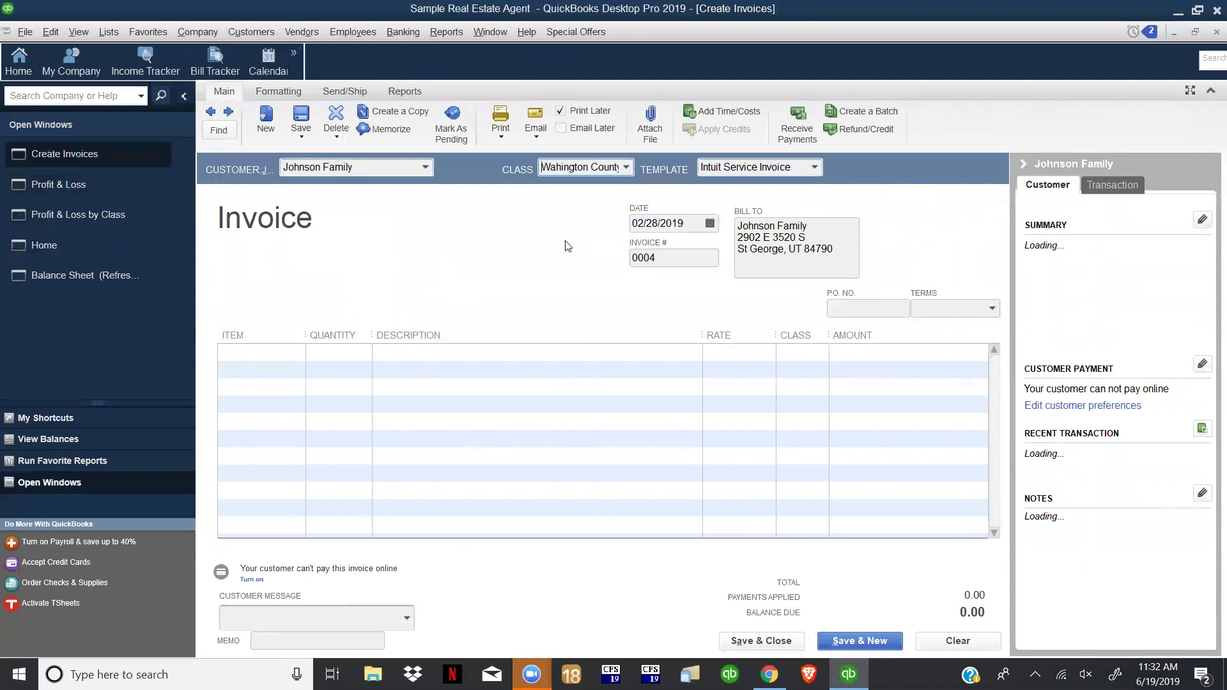
click(623, 169)
click(601, 212)
key(BackSpace)
key(BackSpace)
key(BackSpace)
key(BackSpace)
key(BackSpace)
key(BackSpace)
key(BackSpace)
key(BackSpace)
key(BackSpace)
key(BackSpace)
key(BackSpace)
key(BackSpace)
key(BackSpace)
key(BackSpace)
key(BackSpace)
key(BackSpace)
key(Tab)
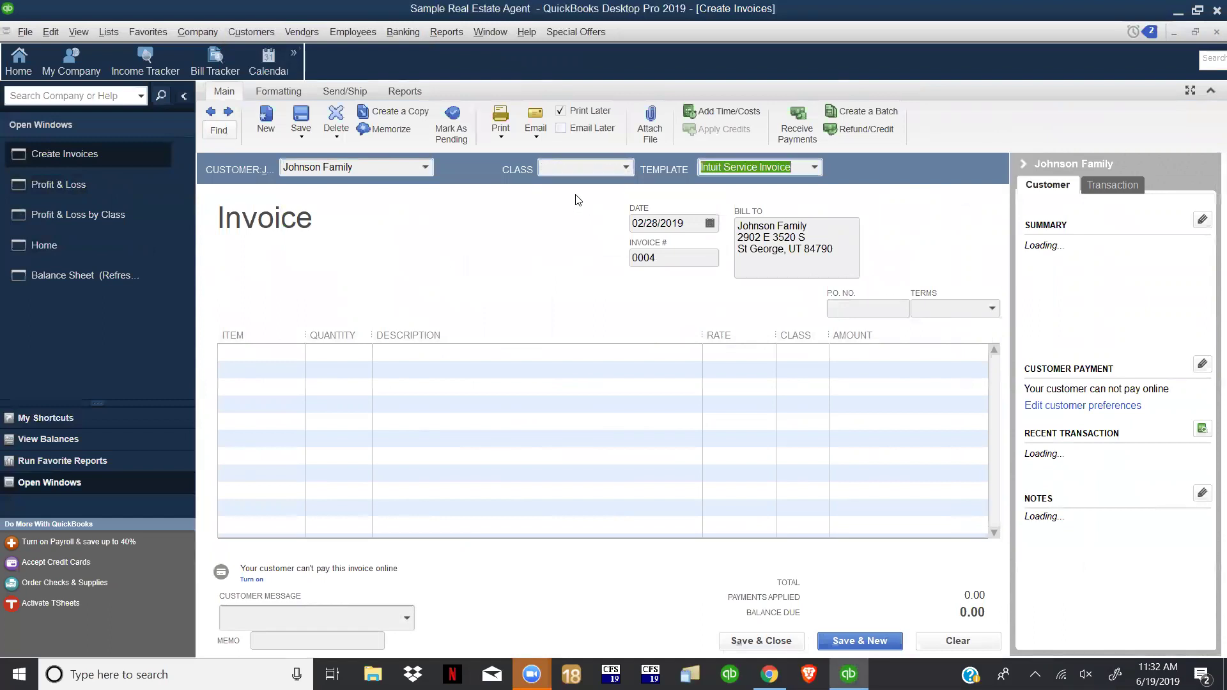
- Add two Home Staging lines, classed Cache County and Wahington County
click(302, 353)
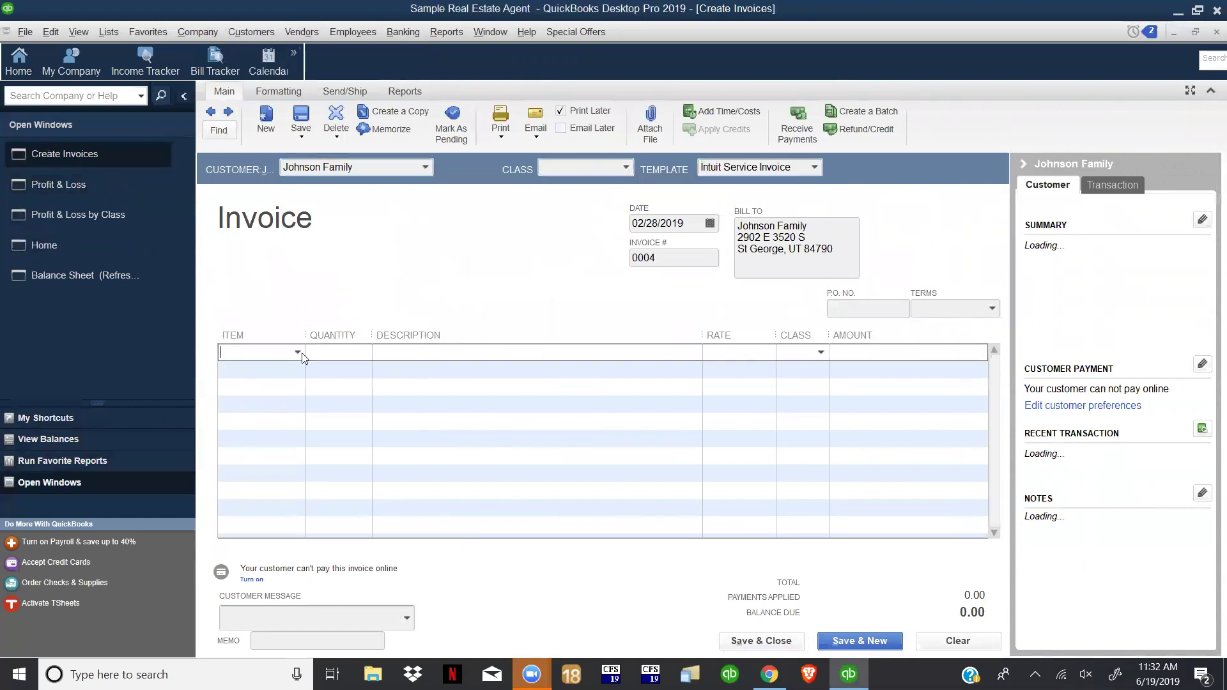
click(298, 353)
click(271, 409)
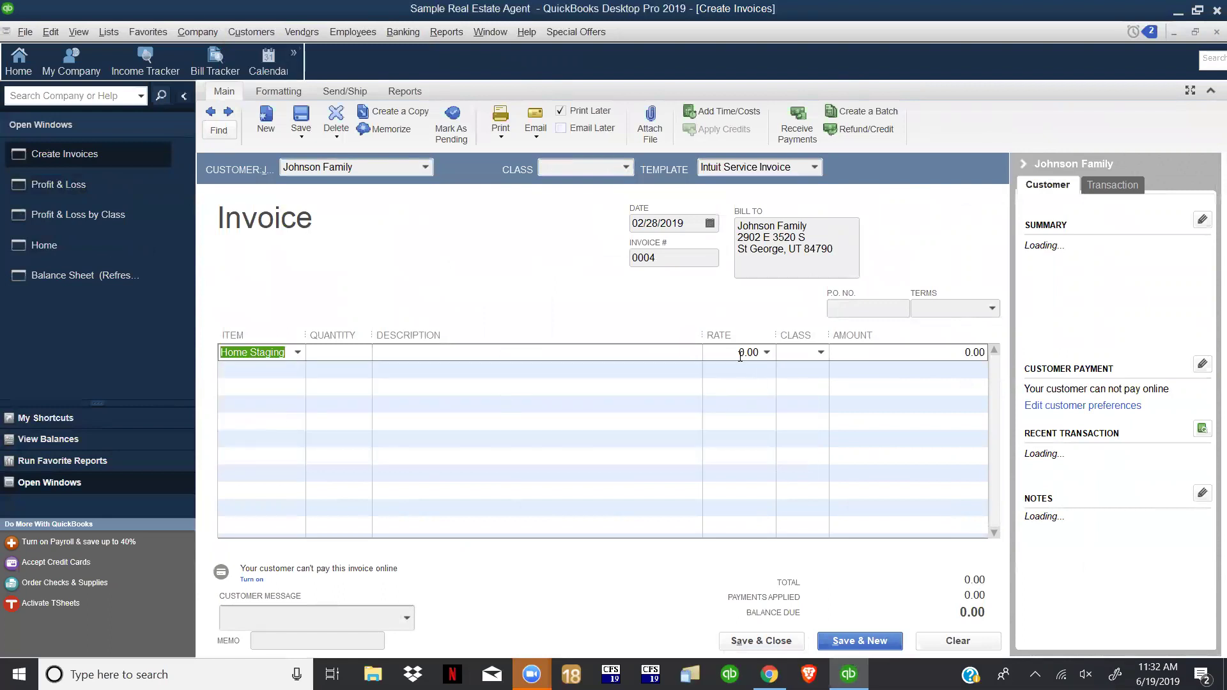
click(821, 352)
click(817, 407)
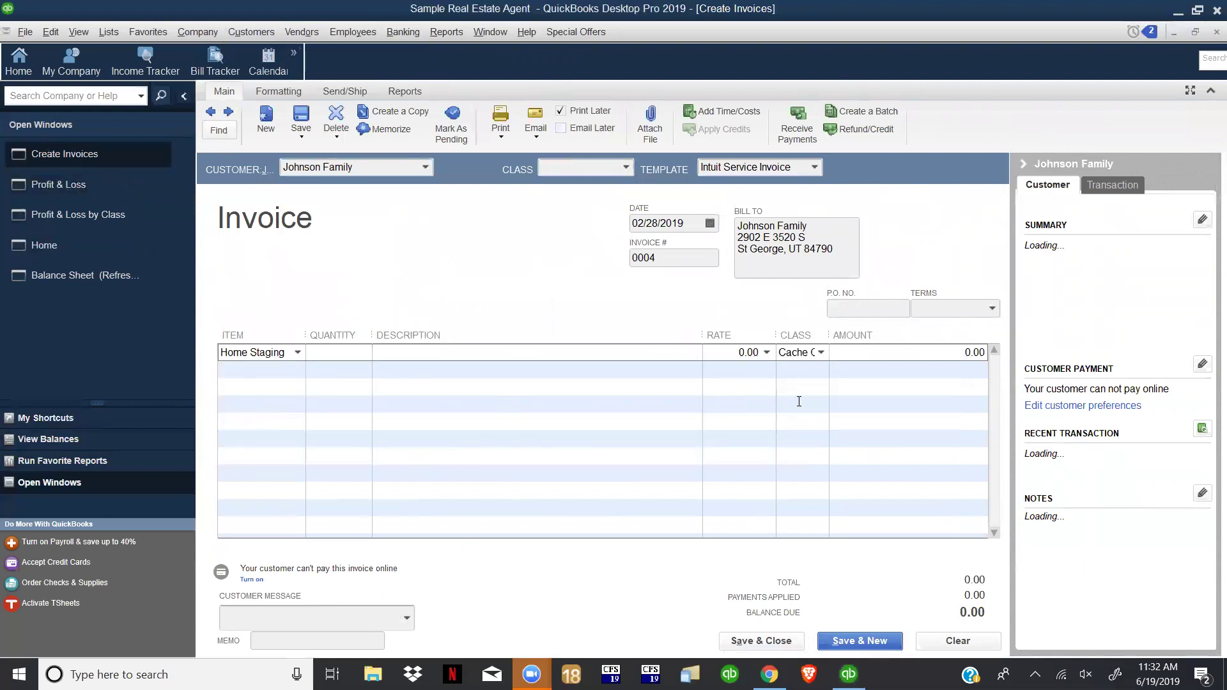
click(289, 368)
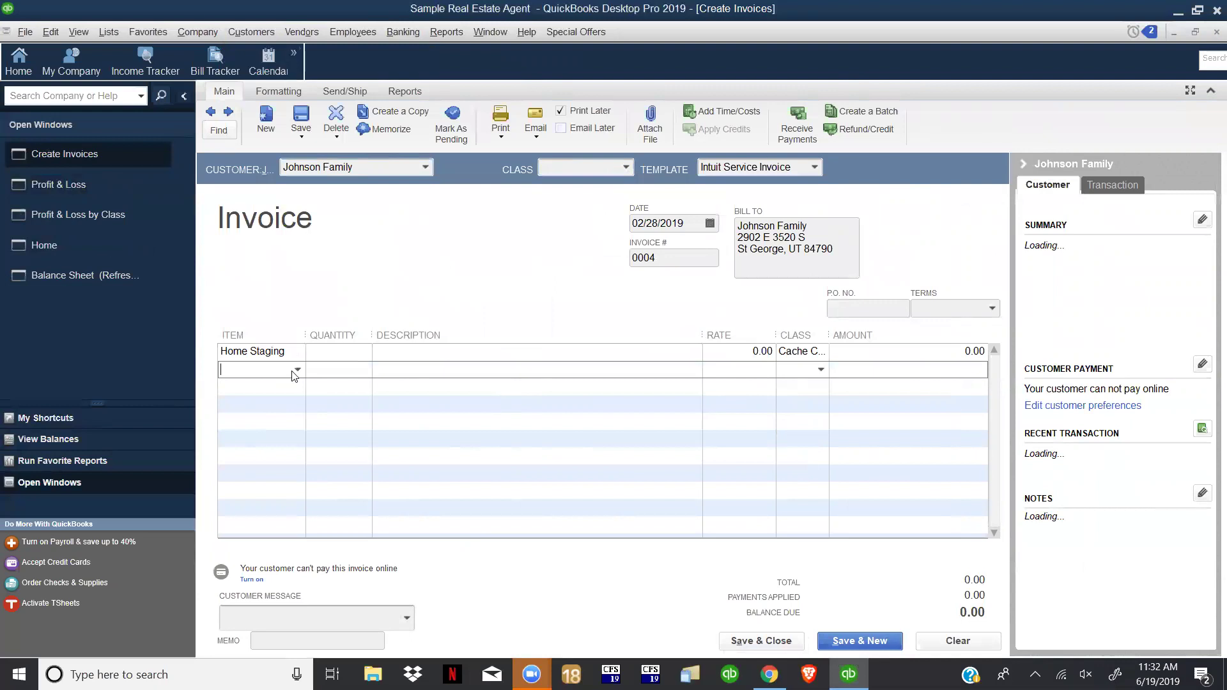
click(297, 371)
click(263, 424)
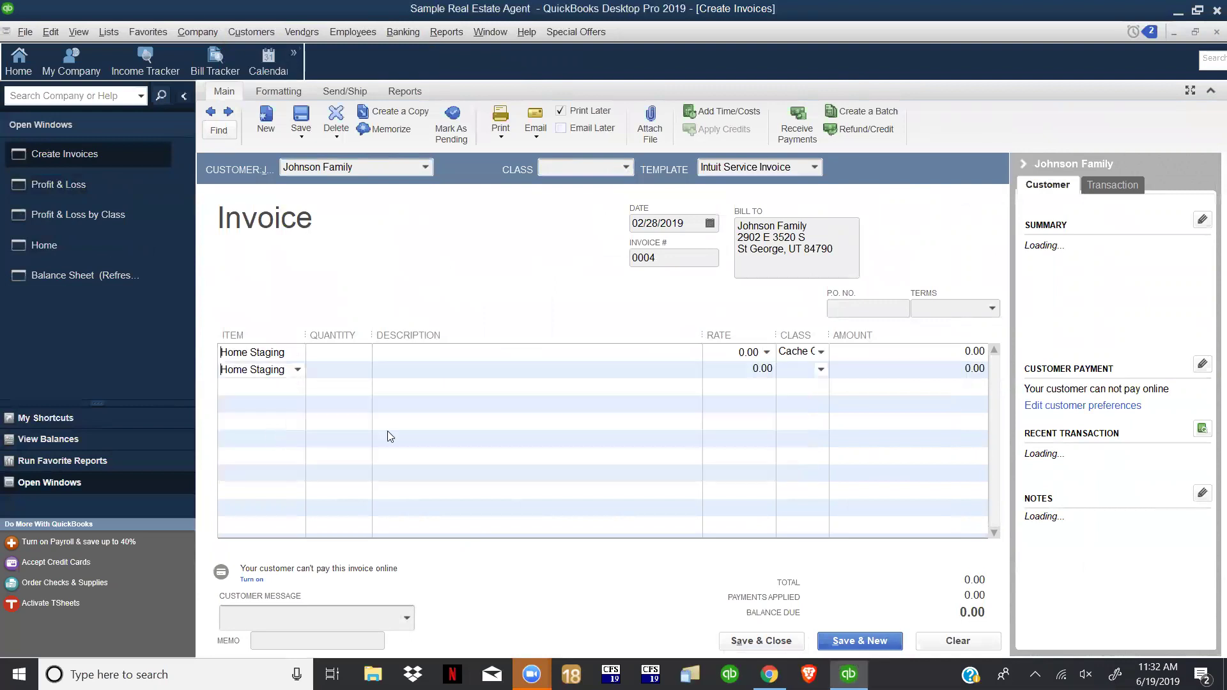
click(797, 370)
click(821, 371)
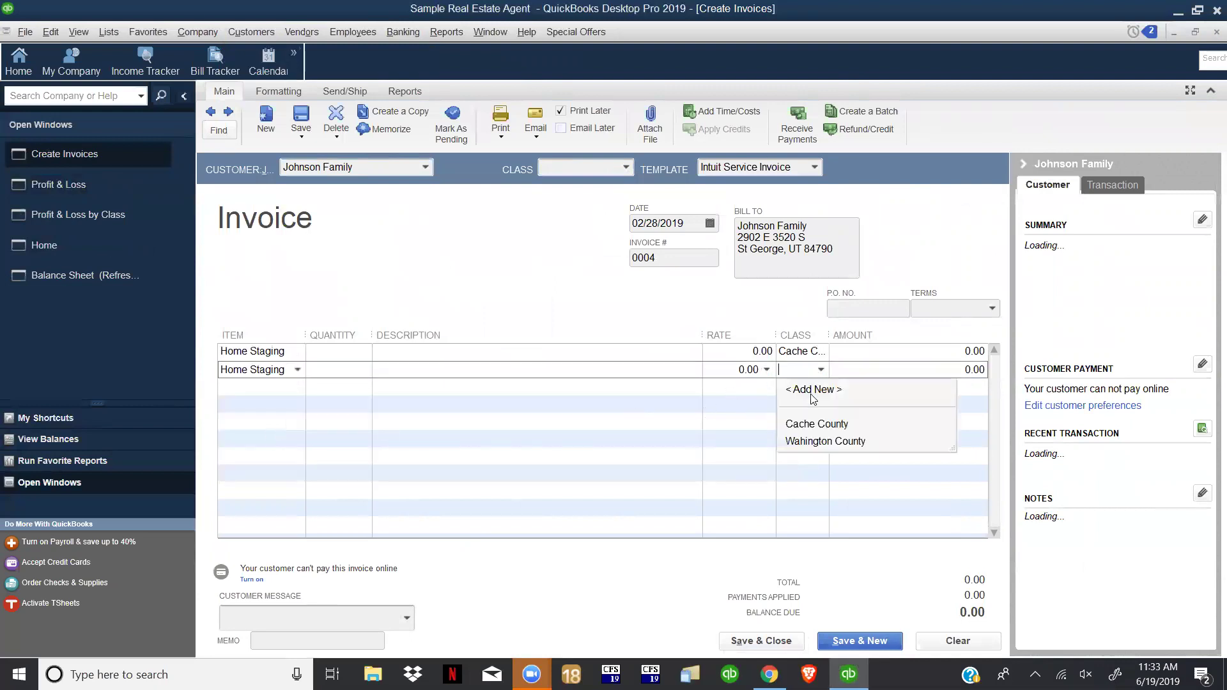
click(809, 442)
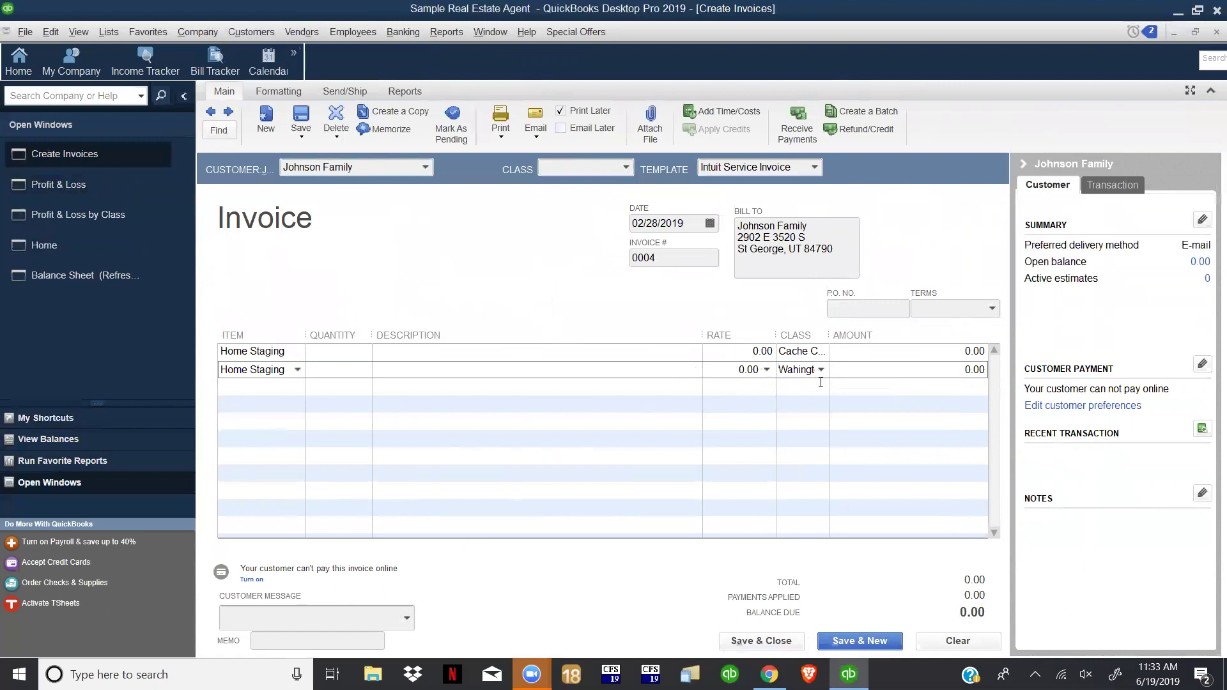
- Discard the unsaved invoice and start a new bill for vendor Zillow
click(971, 642)
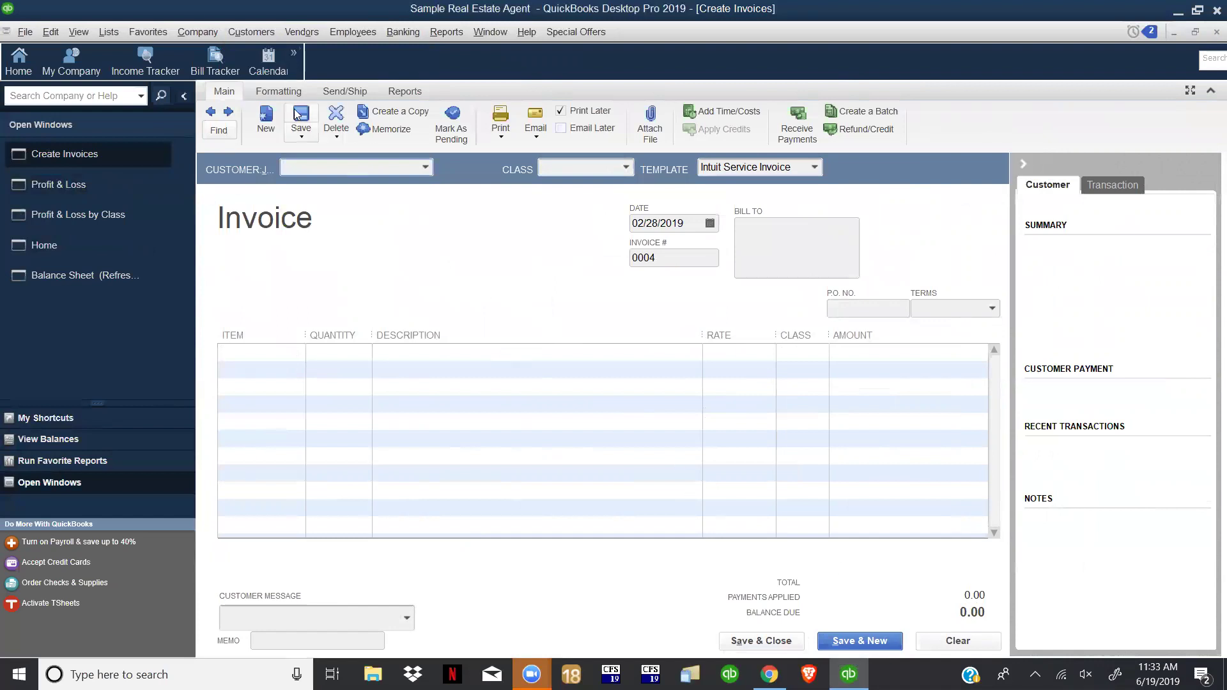
click(255, 32)
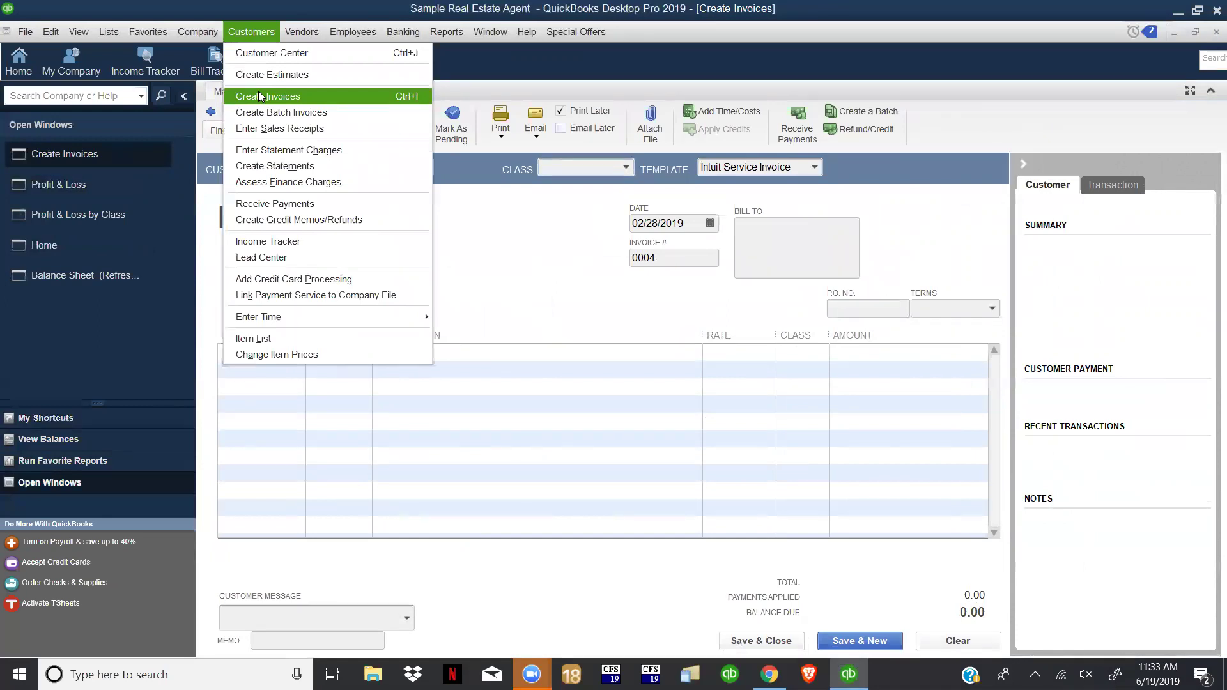
mouse_move(286, 31)
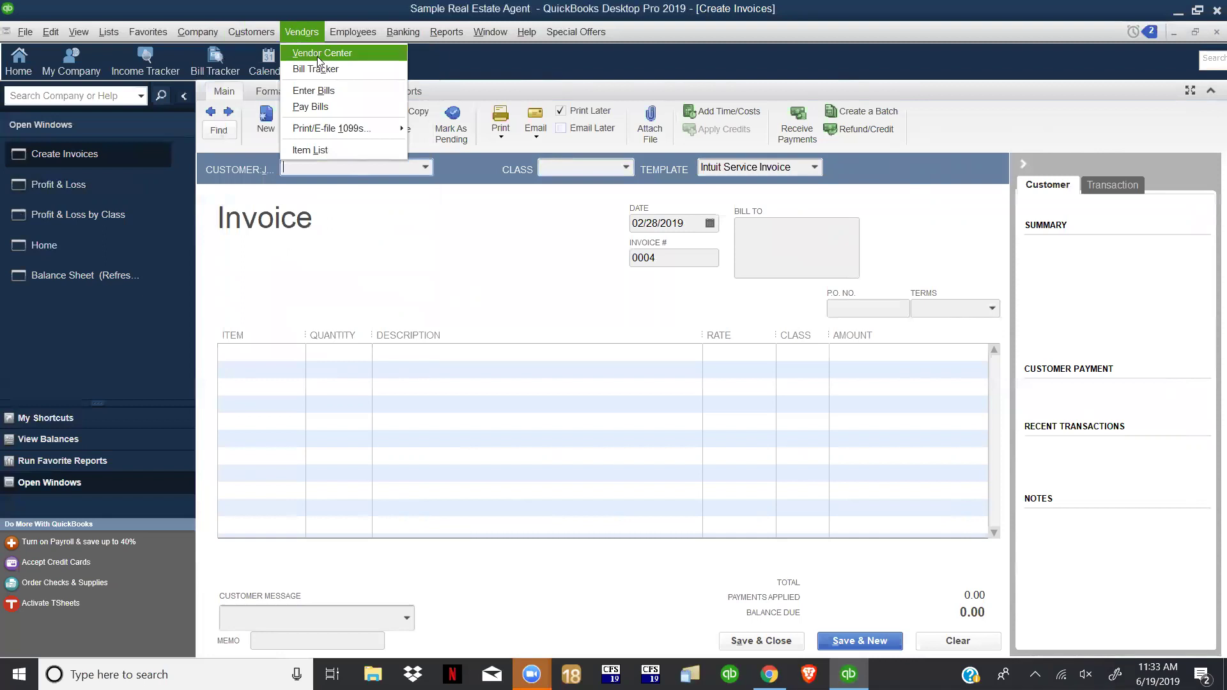
click(319, 89)
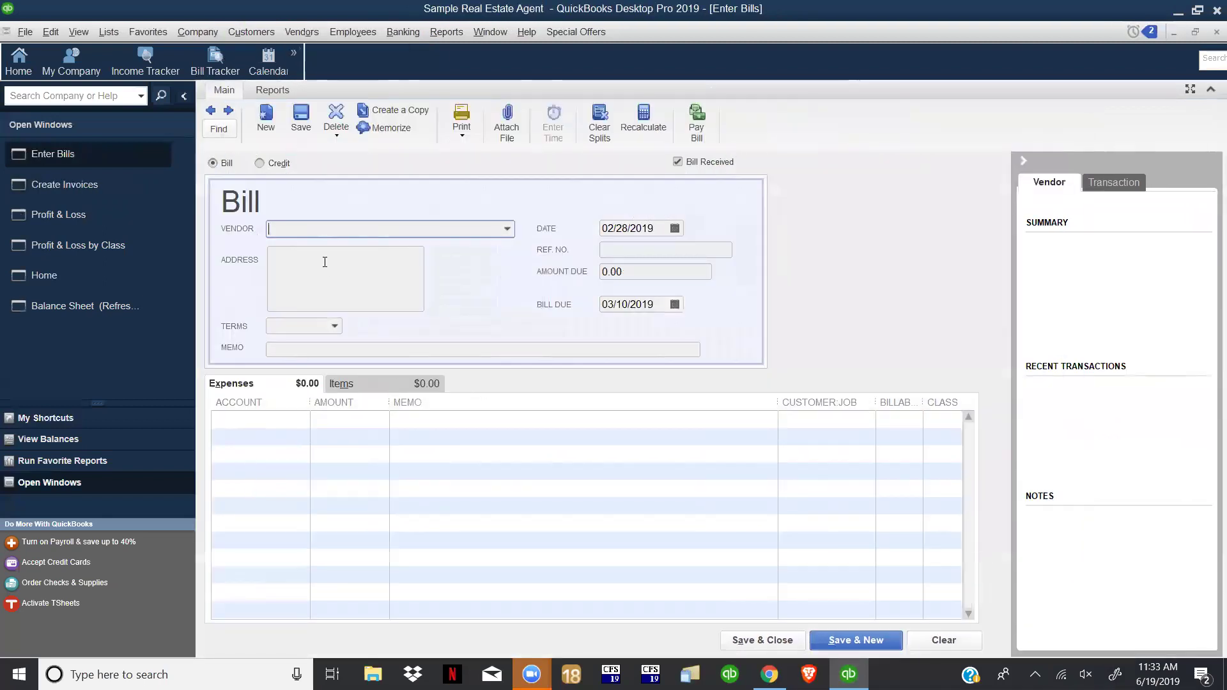
text(Zillow)
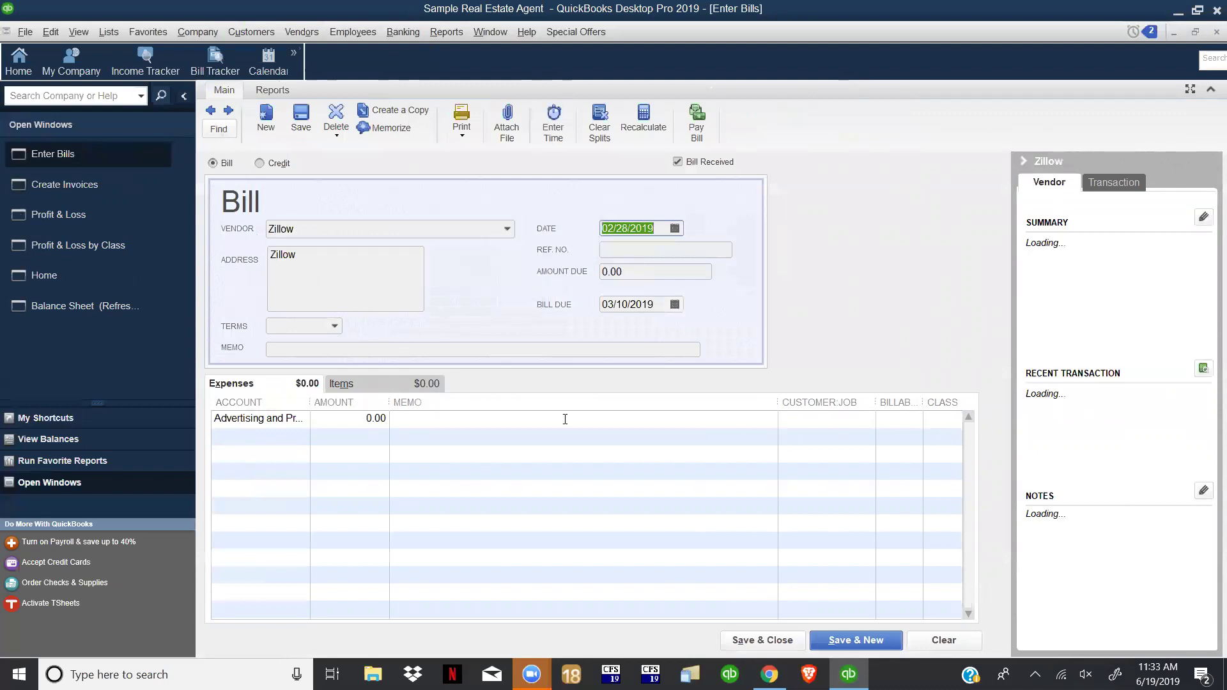
- Add Advertising and Promotion expense lines classed Cache County and Wahington County, then clear the bill
click(350, 419)
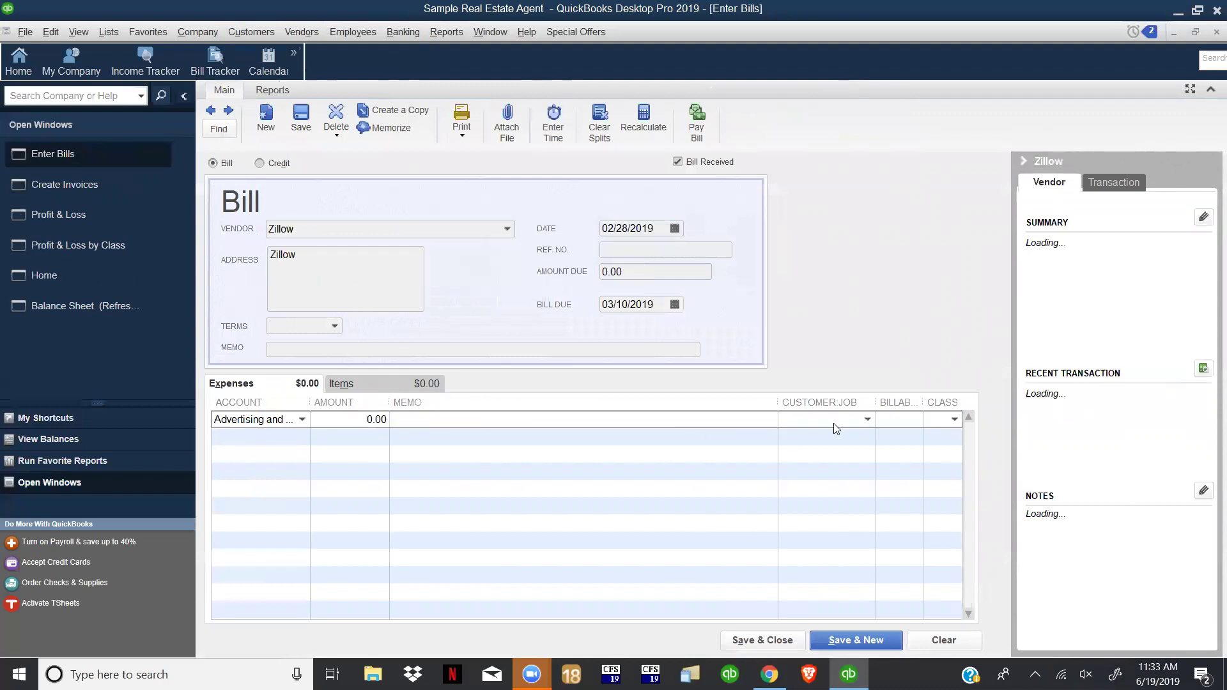
key(Tab)
key(Tab)
key(Tab)
click(955, 420)
click(960, 475)
key(Tab)
text(adv)
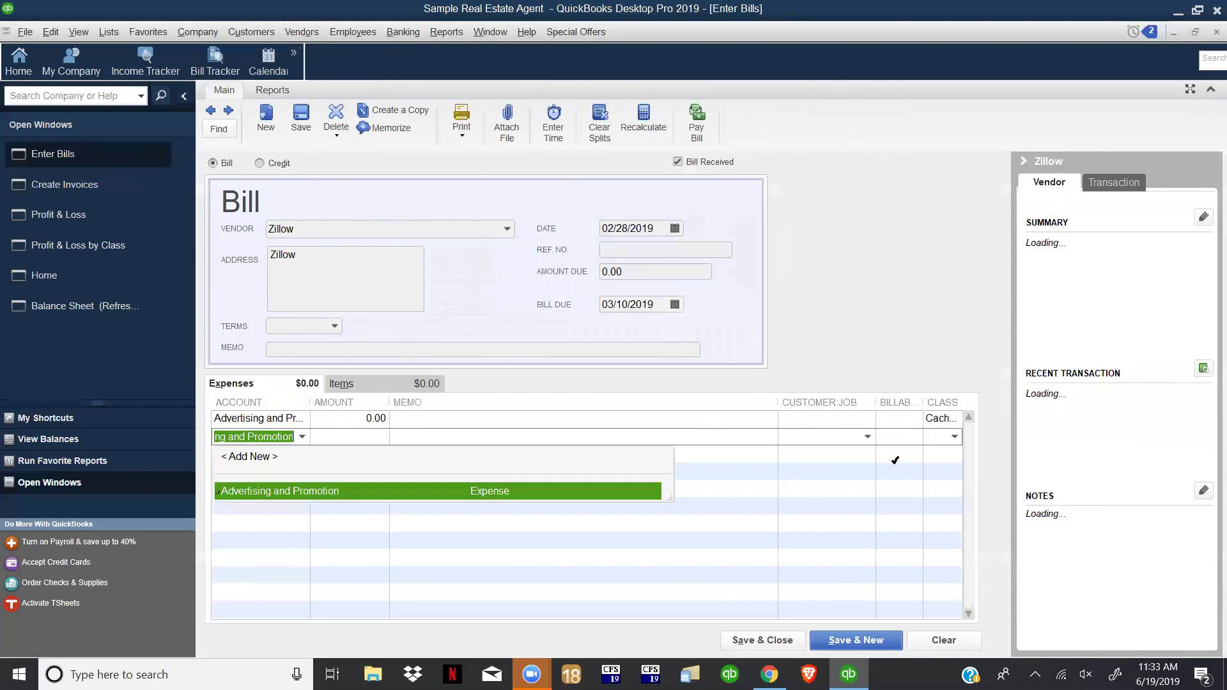
key(Tab)
click(955, 437)
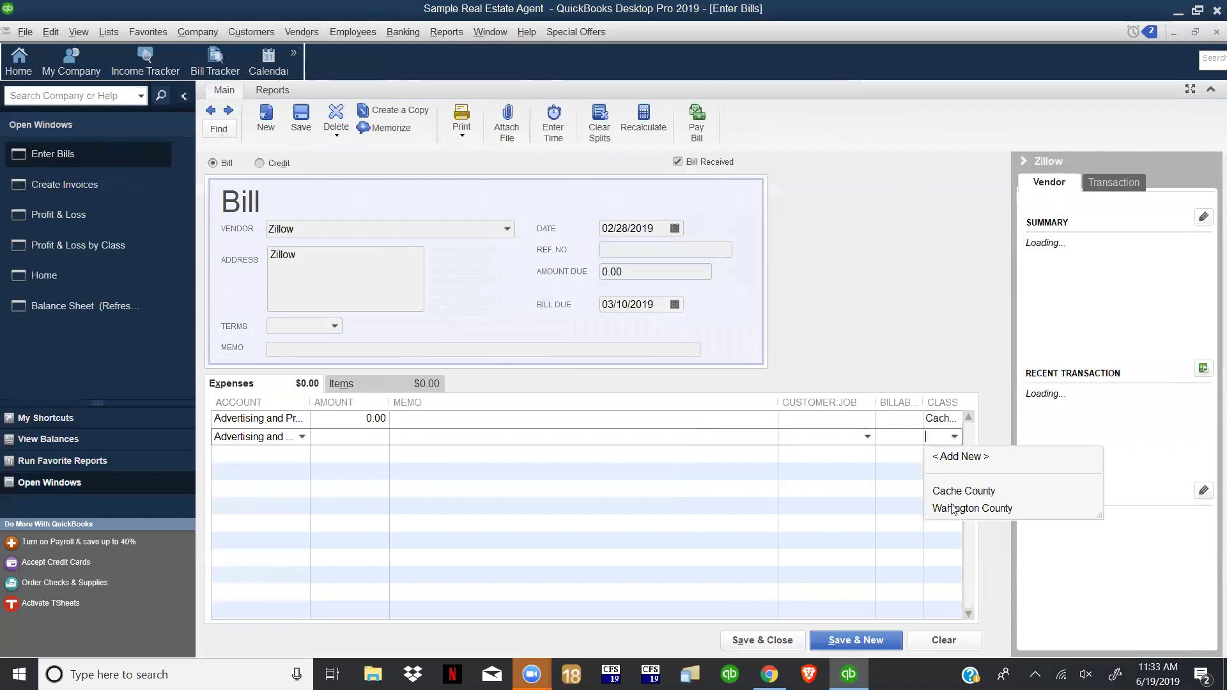
click(978, 508)
key(Tab)
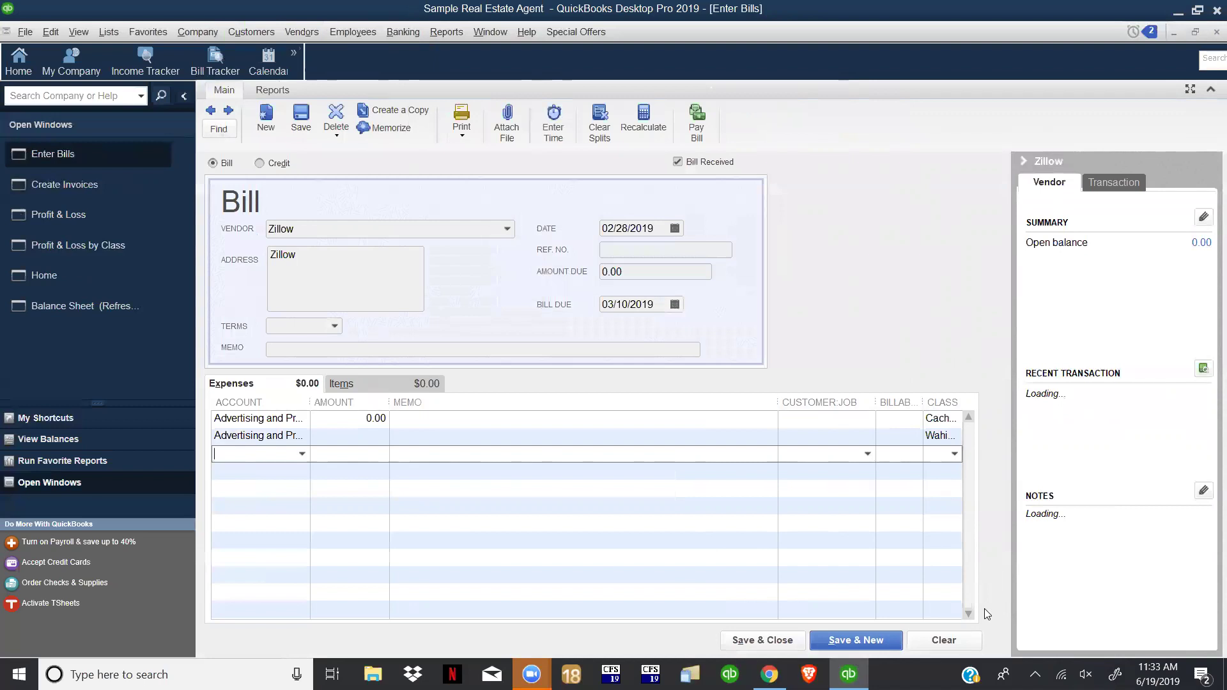
click(942, 643)
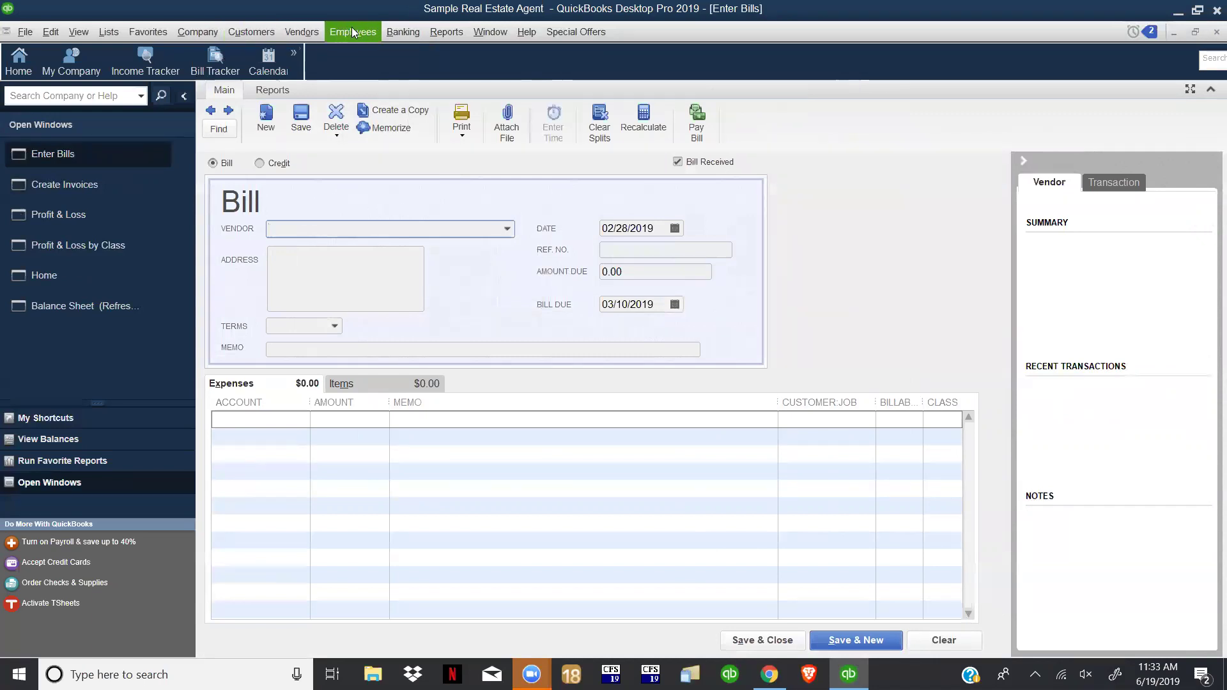
- Open a new check from Banking > Write Checks and go to an expense line's Class cell
click(402, 32)
click(404, 54)
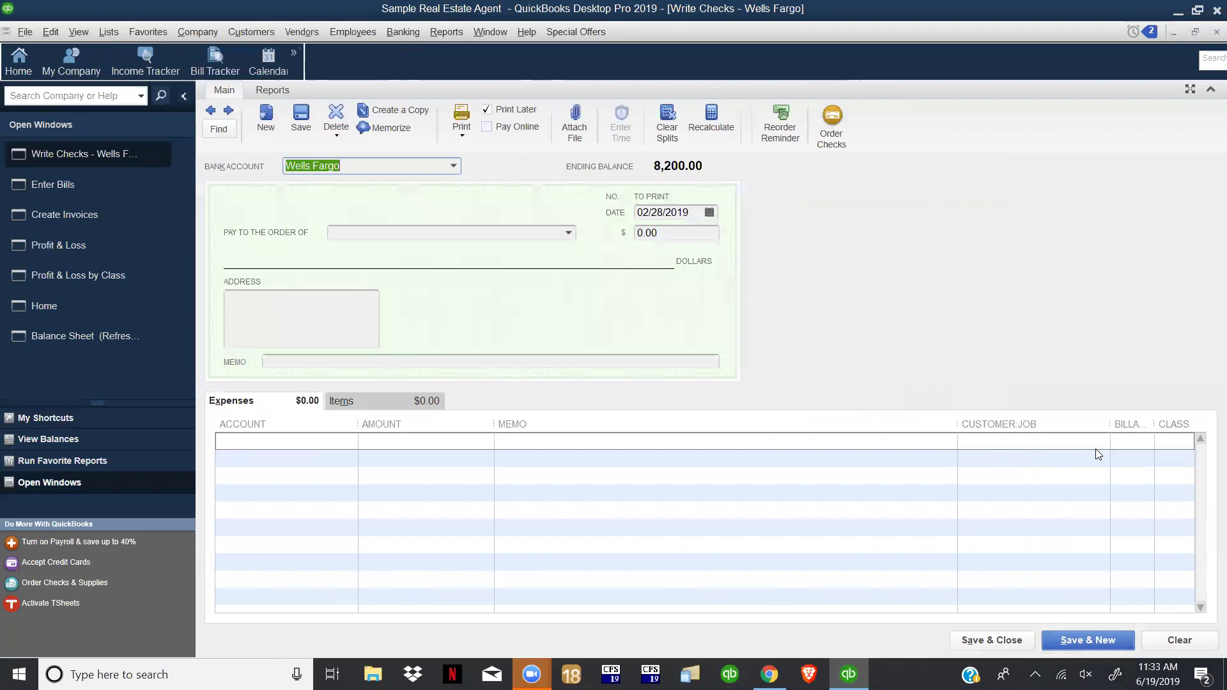
click(1166, 442)
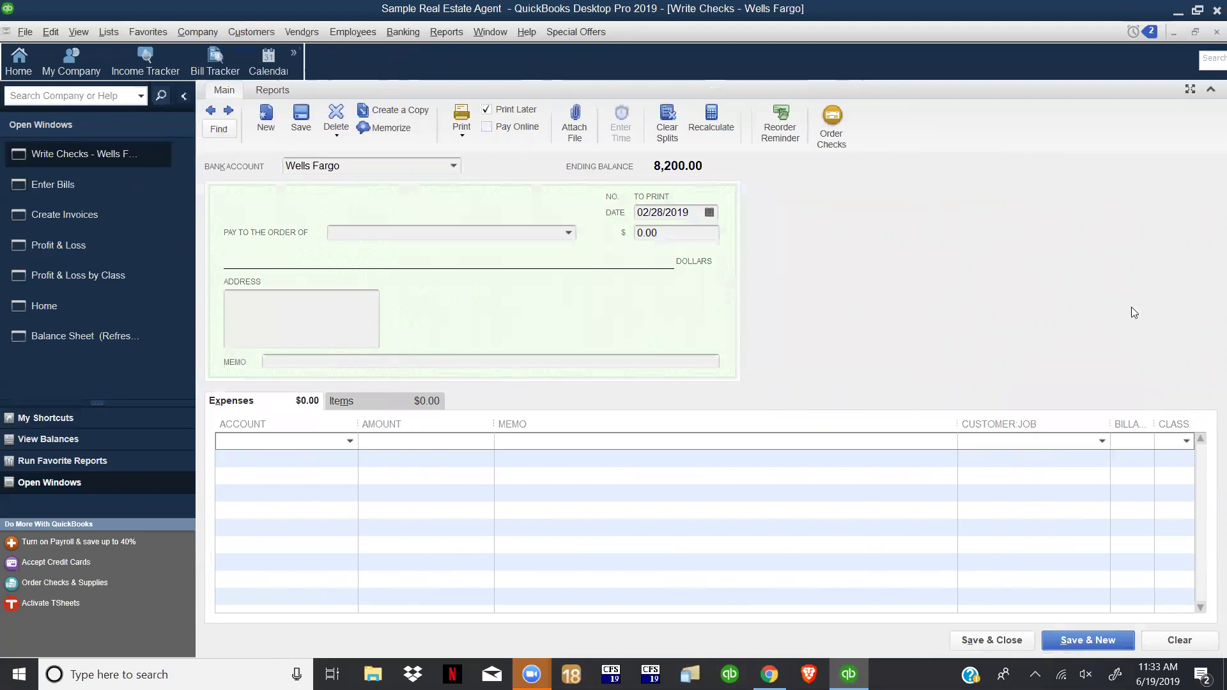
- Close the Write Checks, Enter Bills and Create Invoices windows without saving
click(1208, 37)
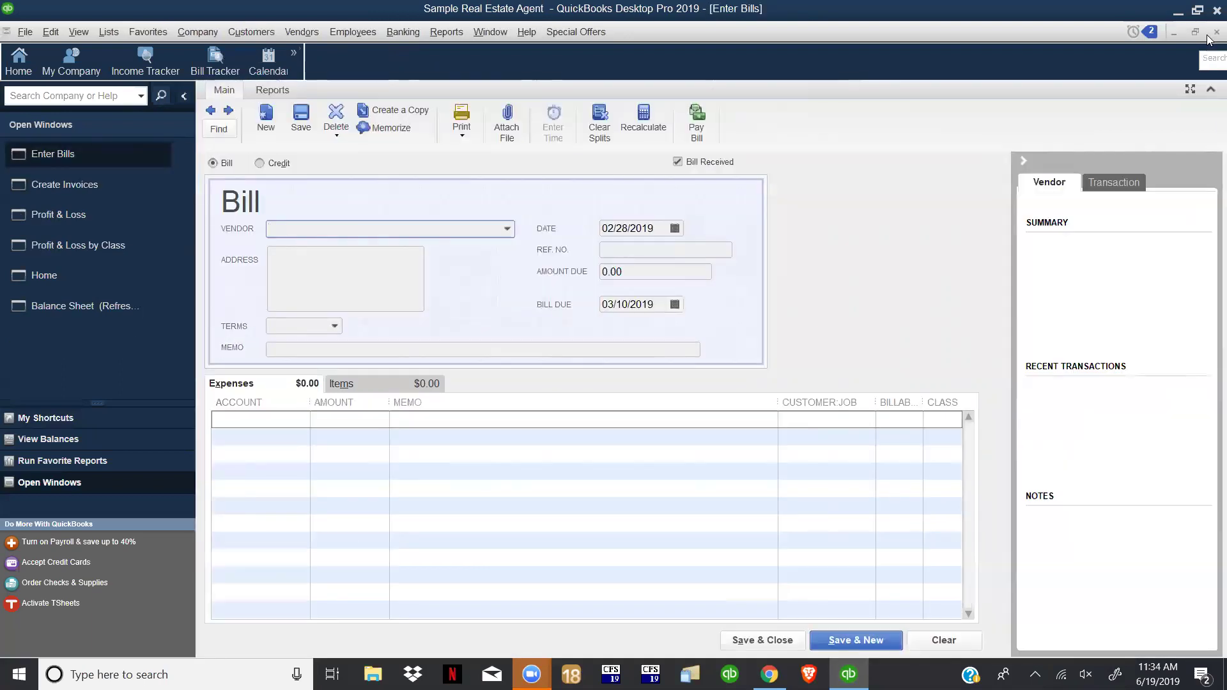
click(1208, 37)
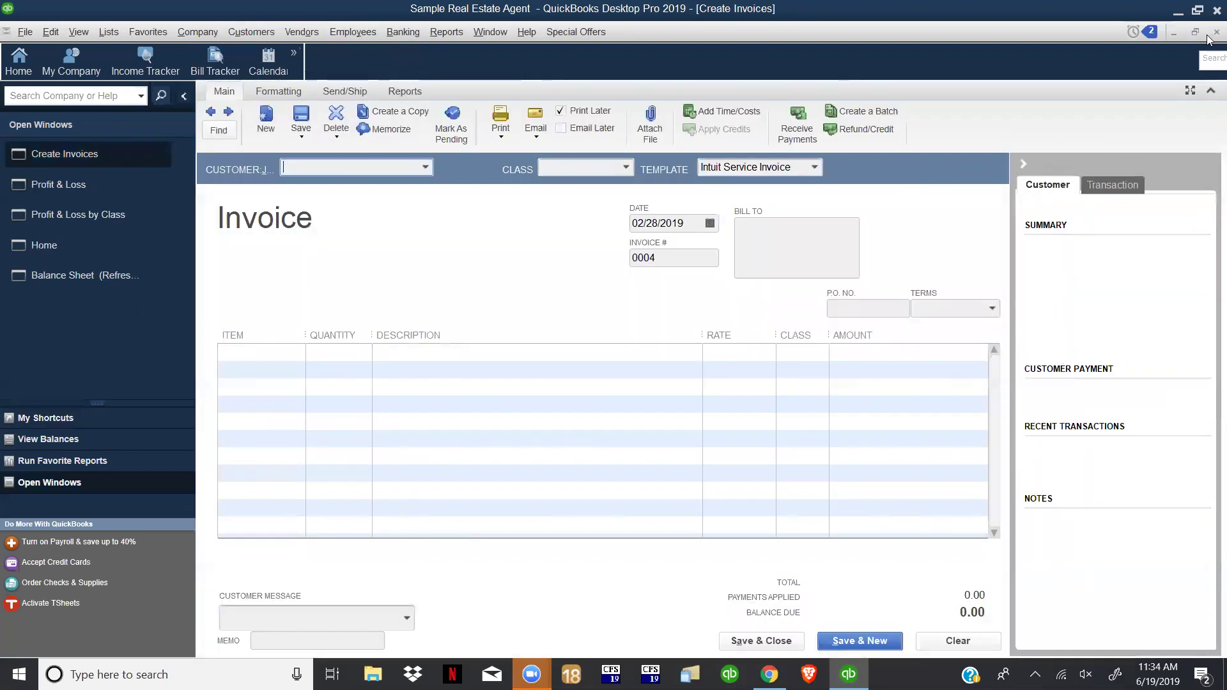
click(1208, 37)
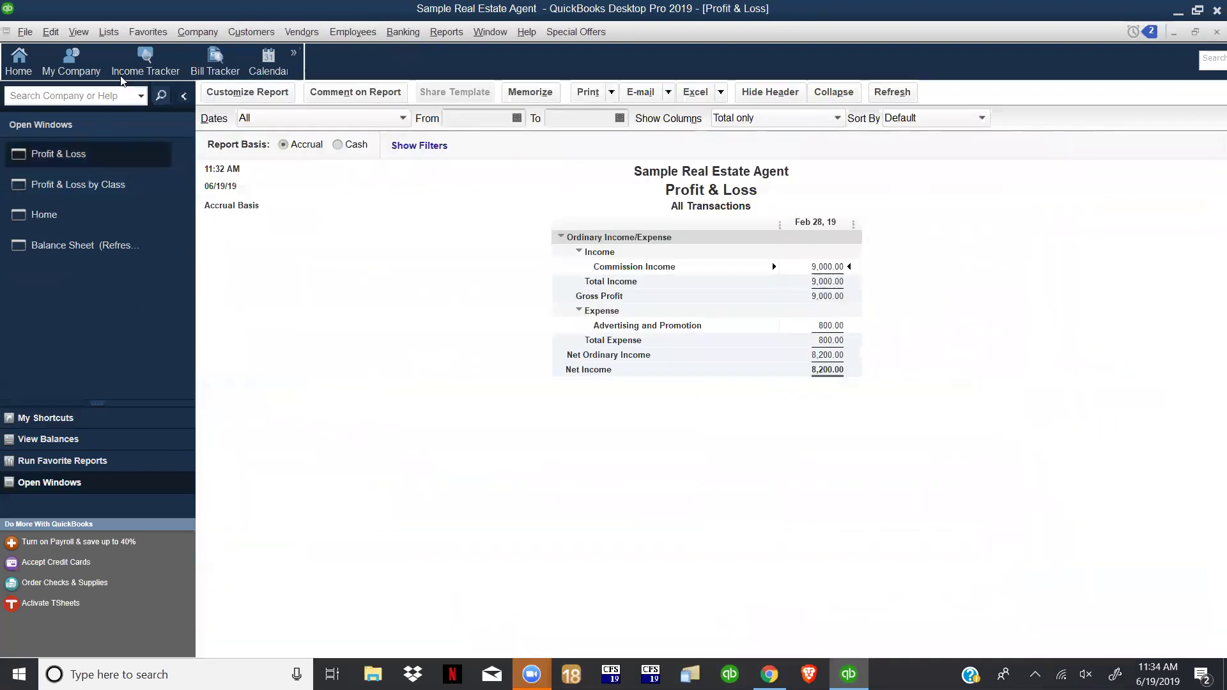
- Create a new class named Uintah from the Class List
click(109, 32)
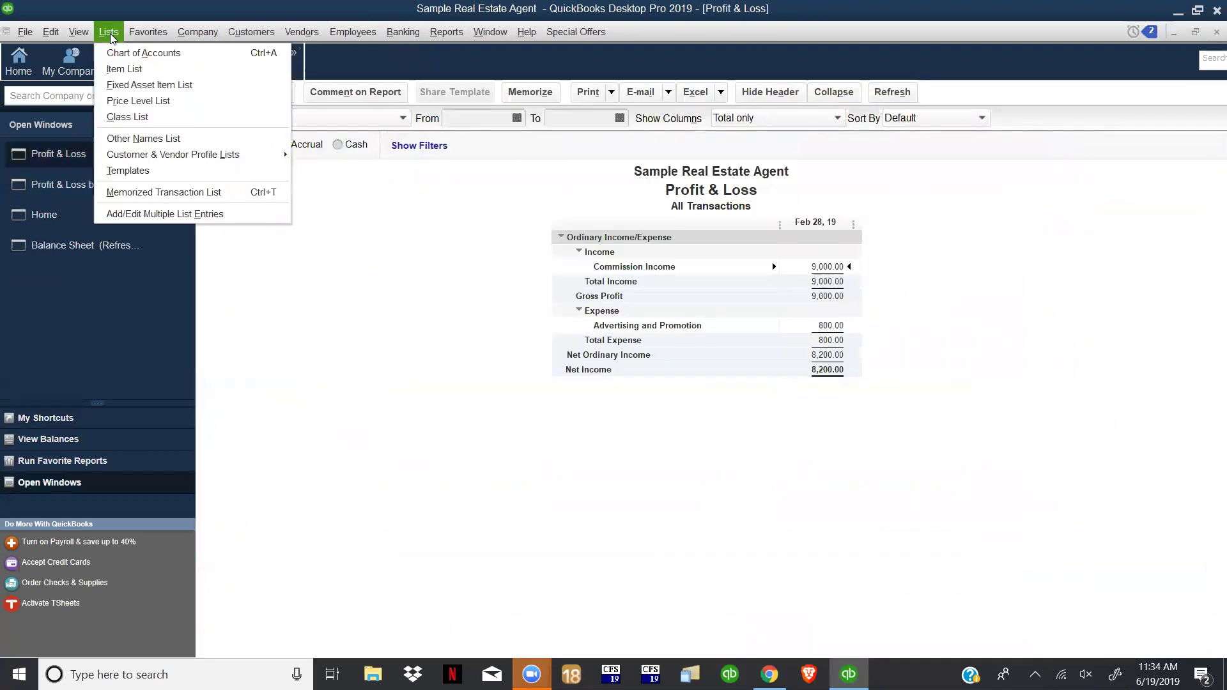
click(127, 116)
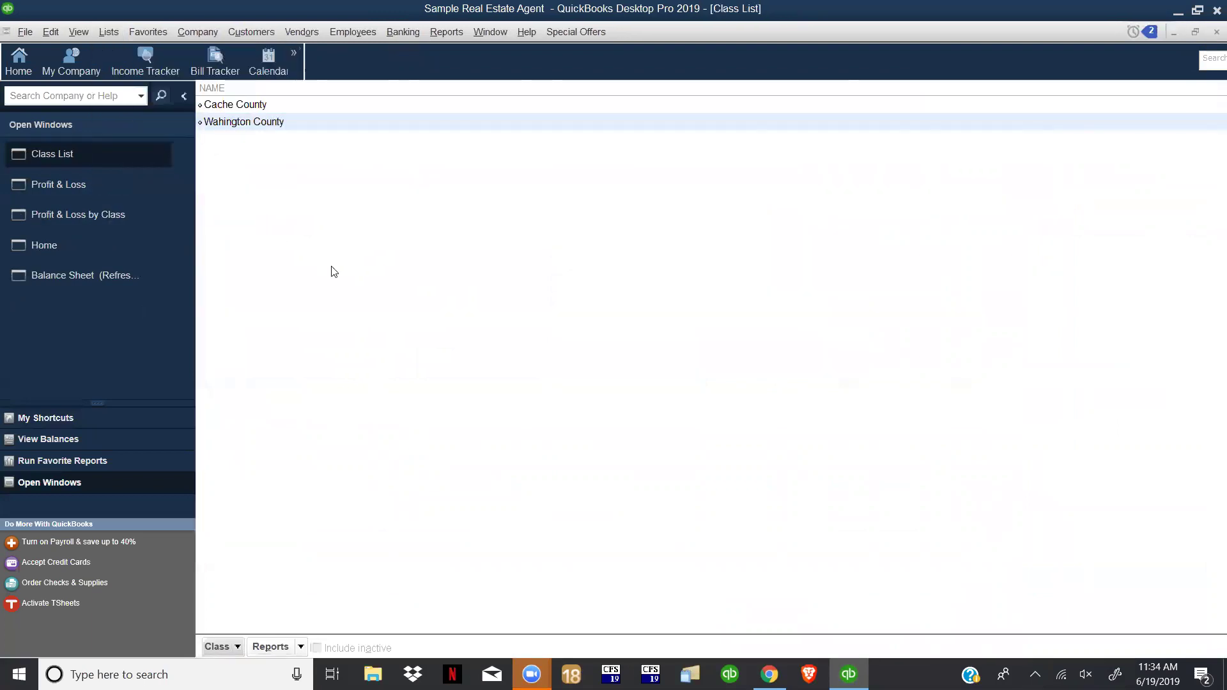
click(224, 646)
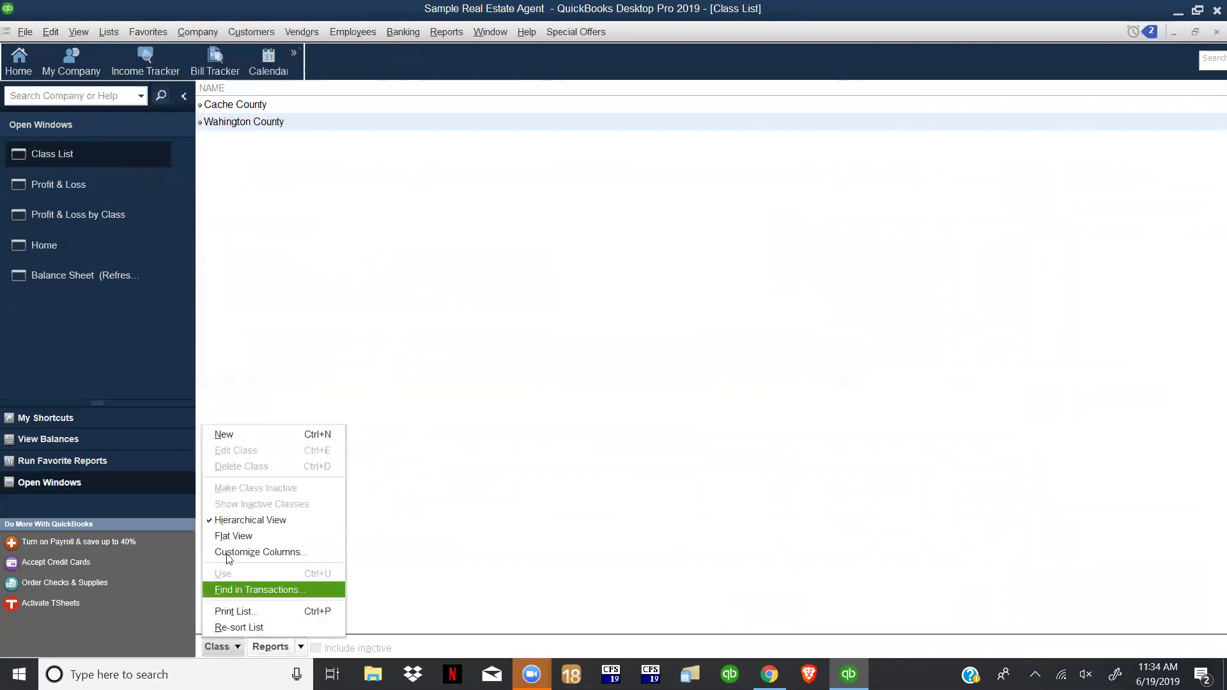
click(233, 435)
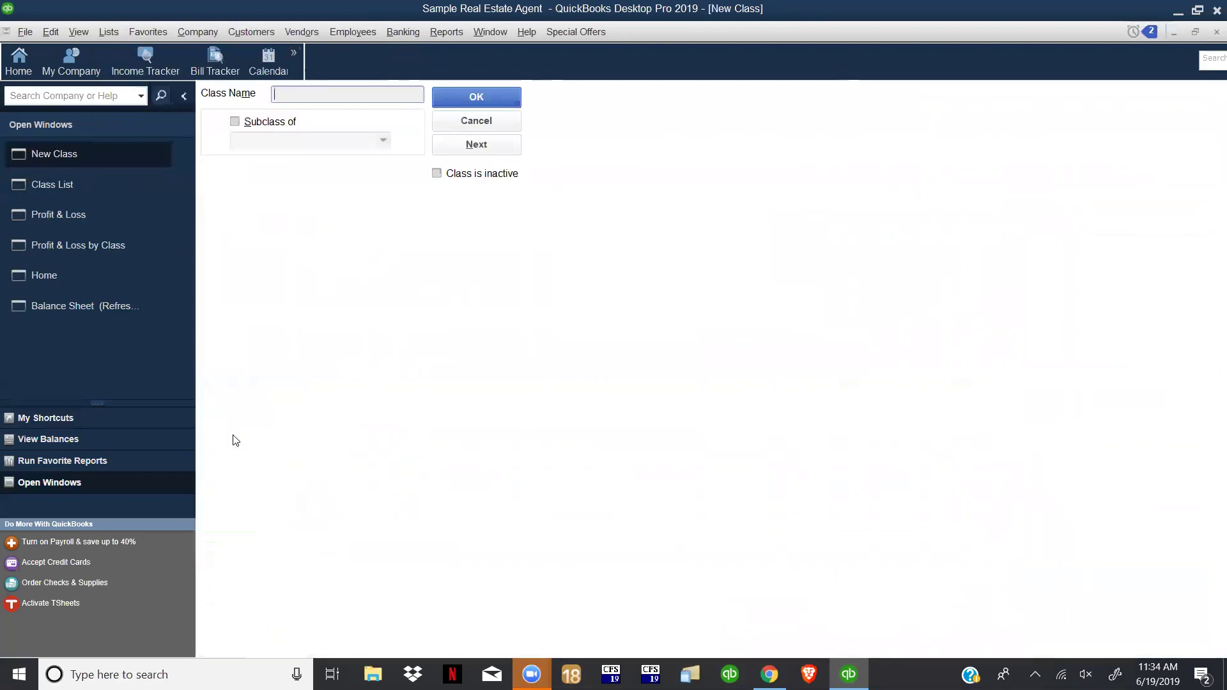
text(Uintah)
key(Tab)
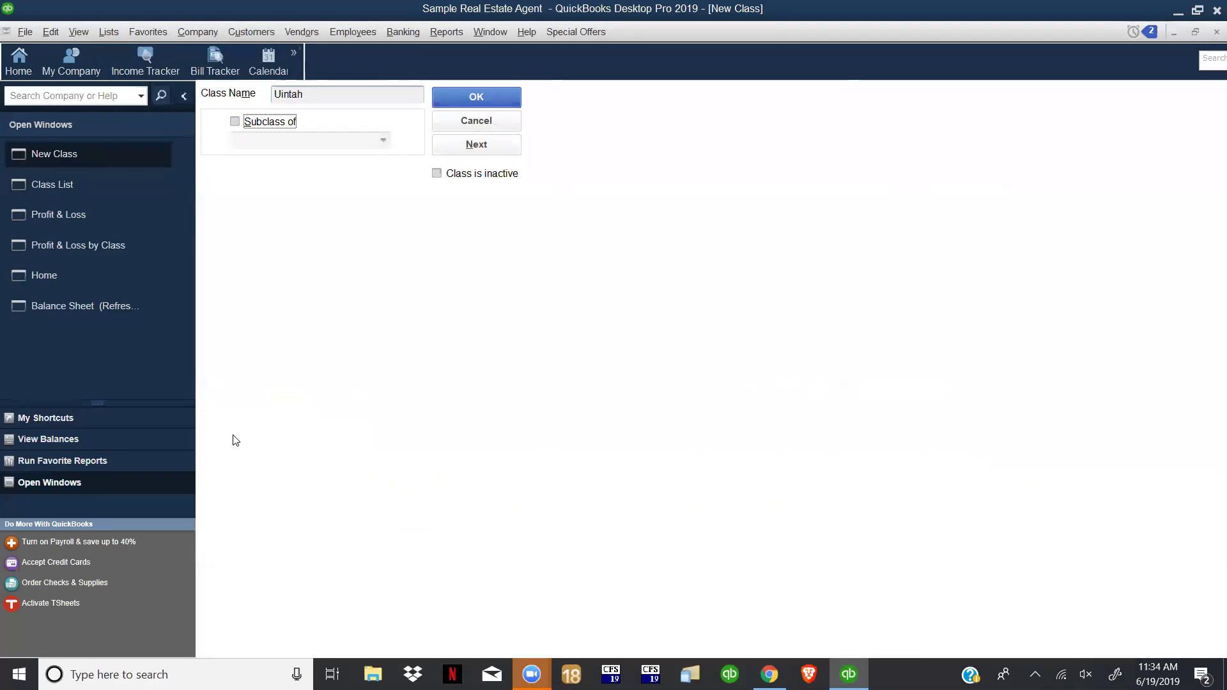
click(455, 93)
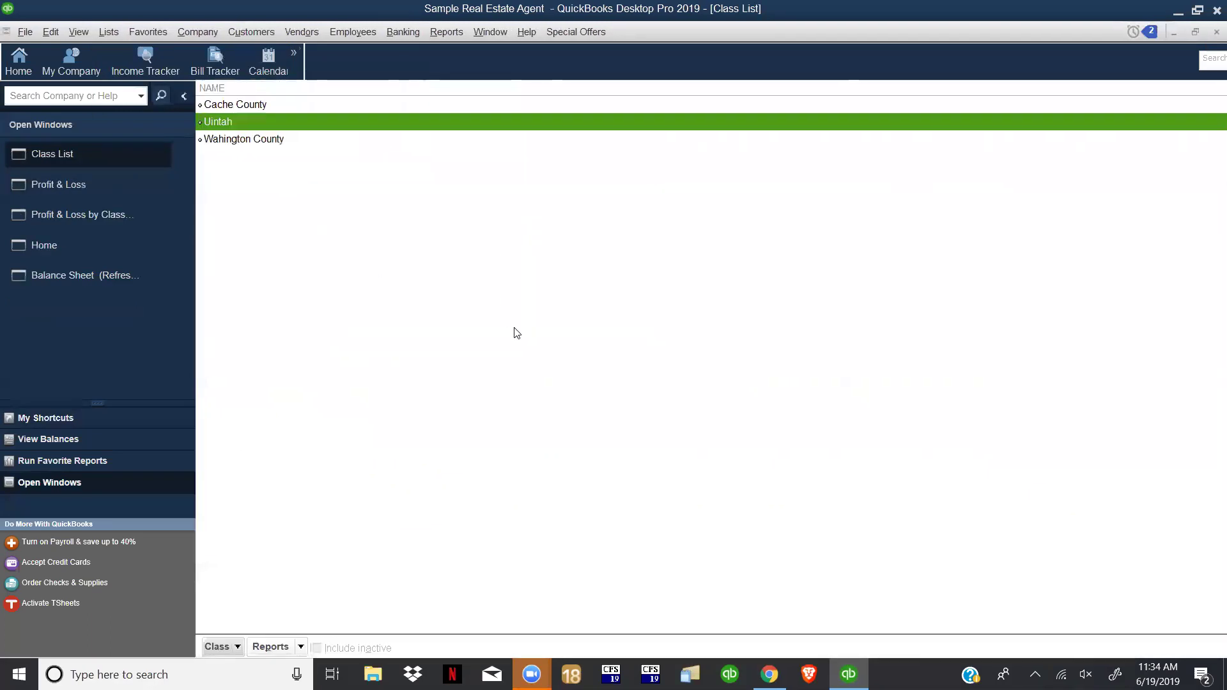
- Select Cache County, Uintah and Wahington County, then view and dismiss the class Reports menu
click(260, 109)
click(248, 124)
click(251, 142)
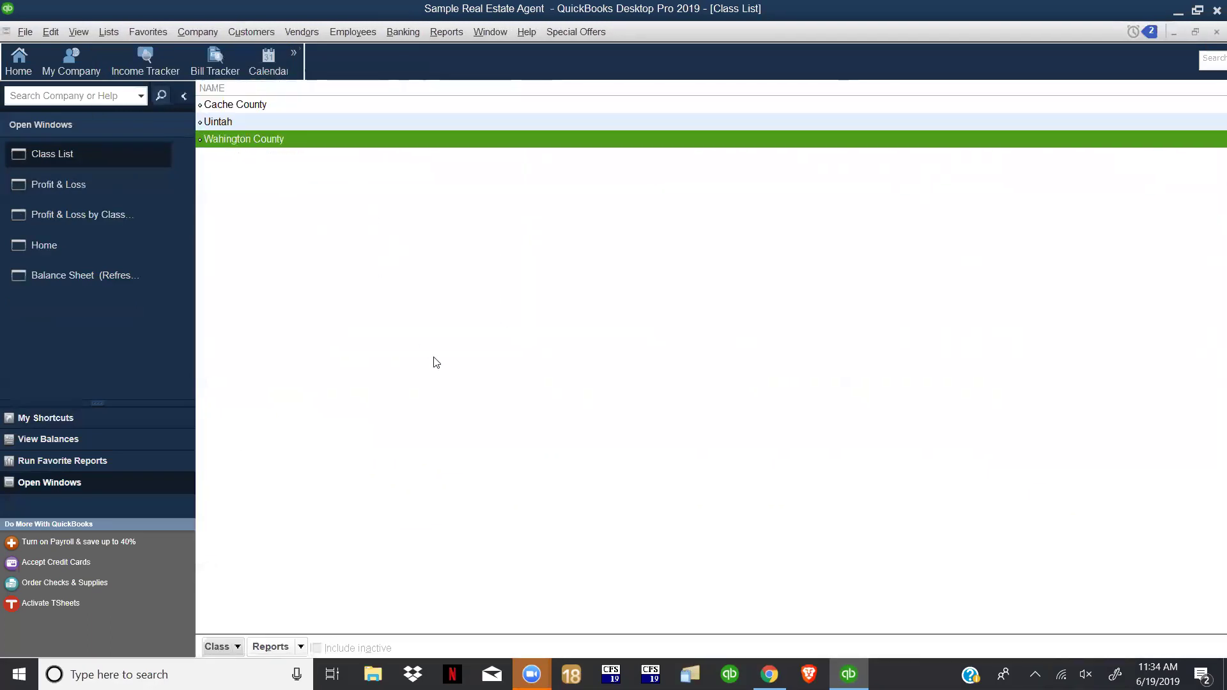
click(305, 648)
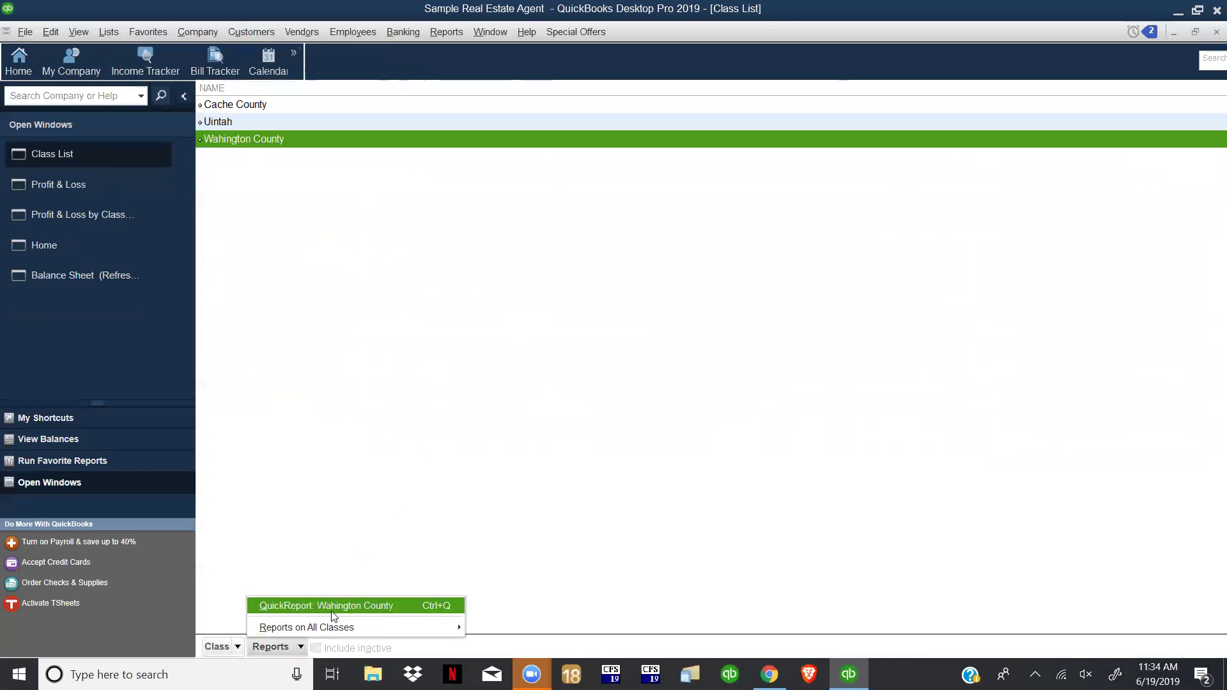
click(358, 505)
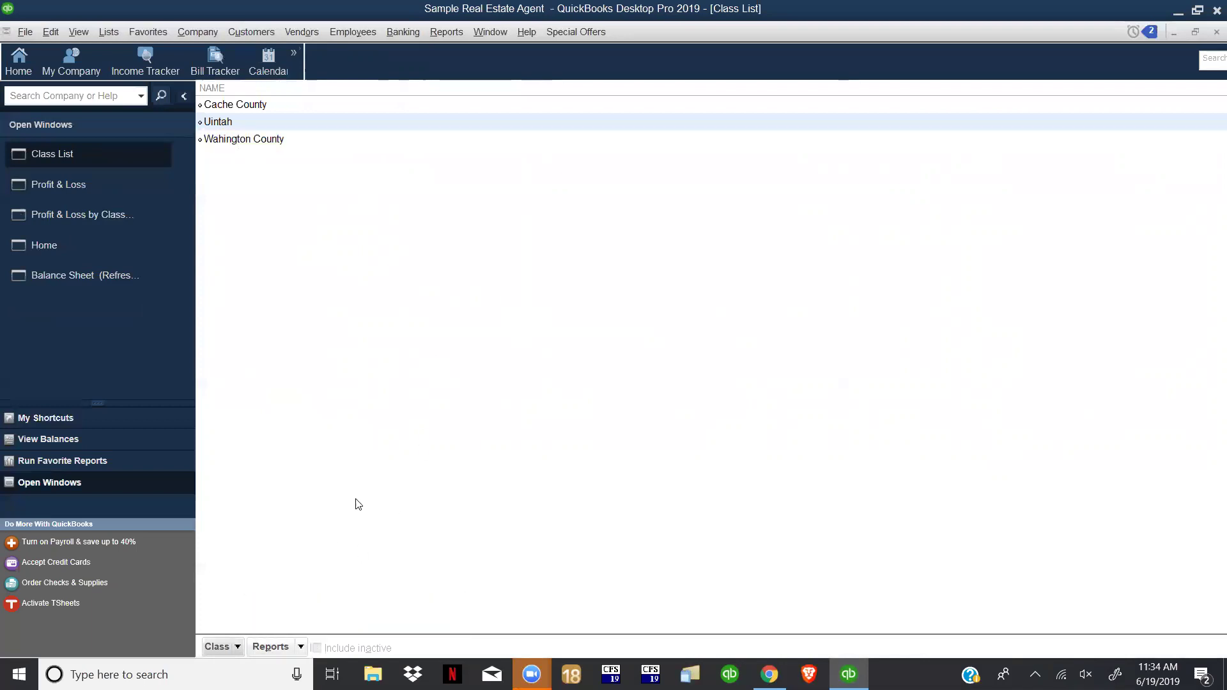
- Bring the Profit & Loss report showing 8,200.00 net income back to the front
click(59, 184)
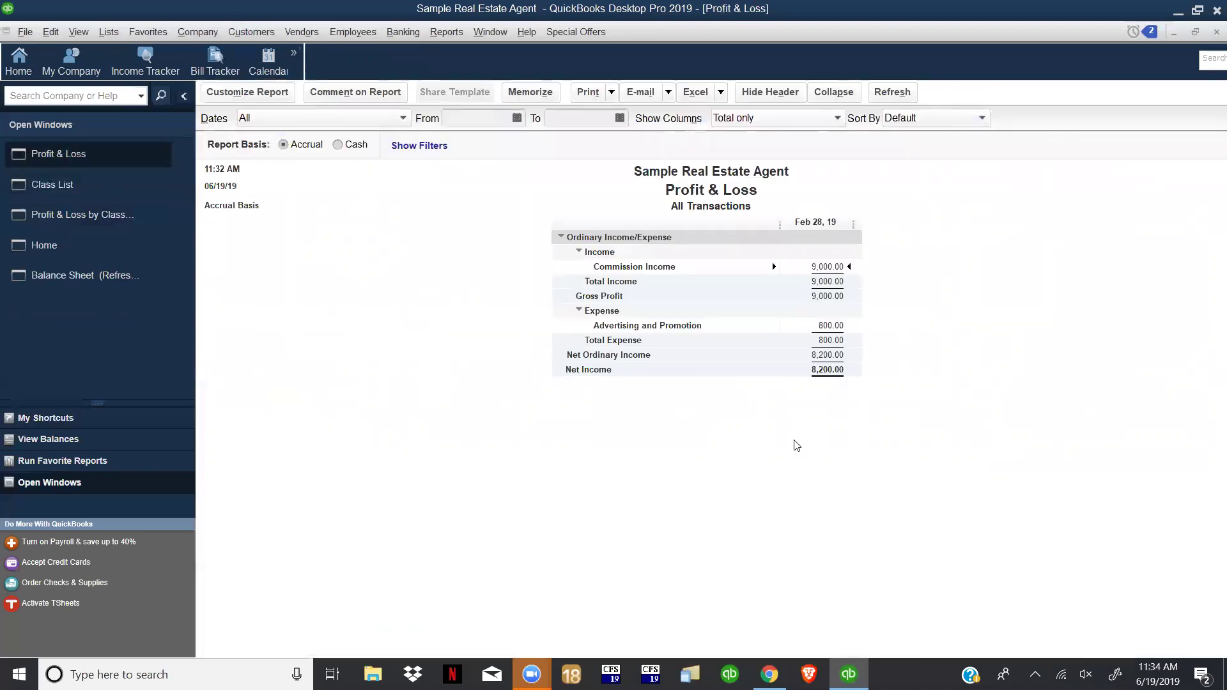